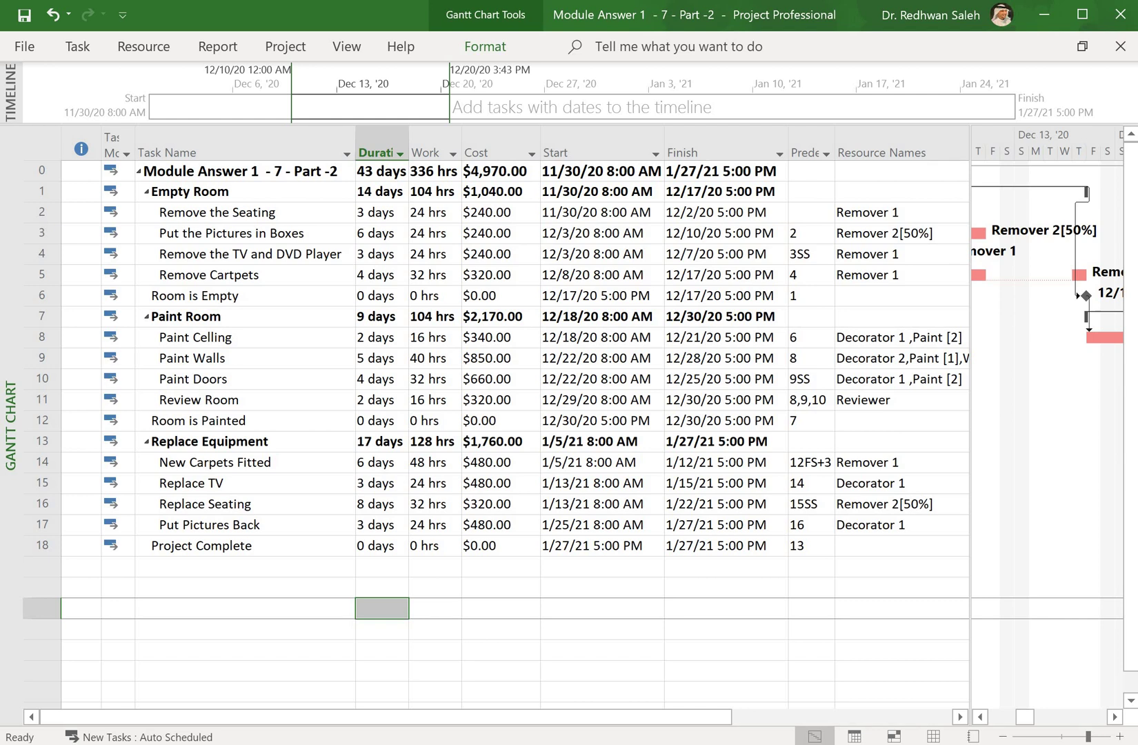
Step: Remove the Reviewer resource assignment from the Review Room task
left_click_drag(970, 413, 991, 414)
left_click(897, 400)
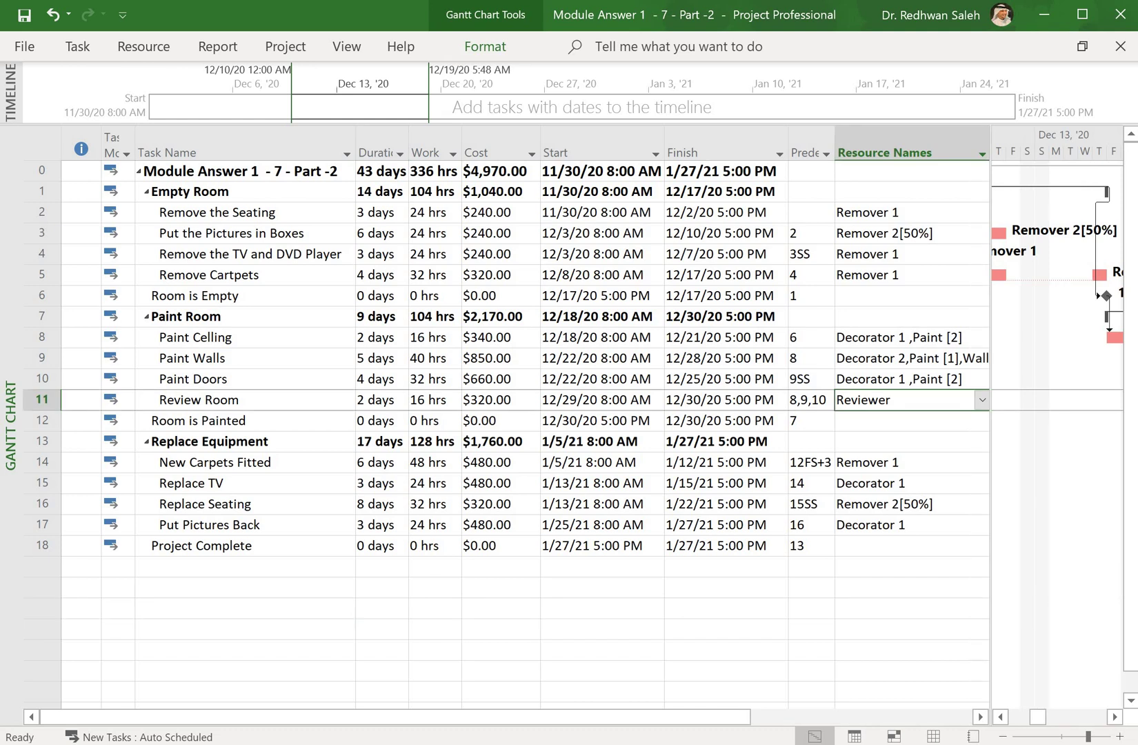
left_click(981, 399)
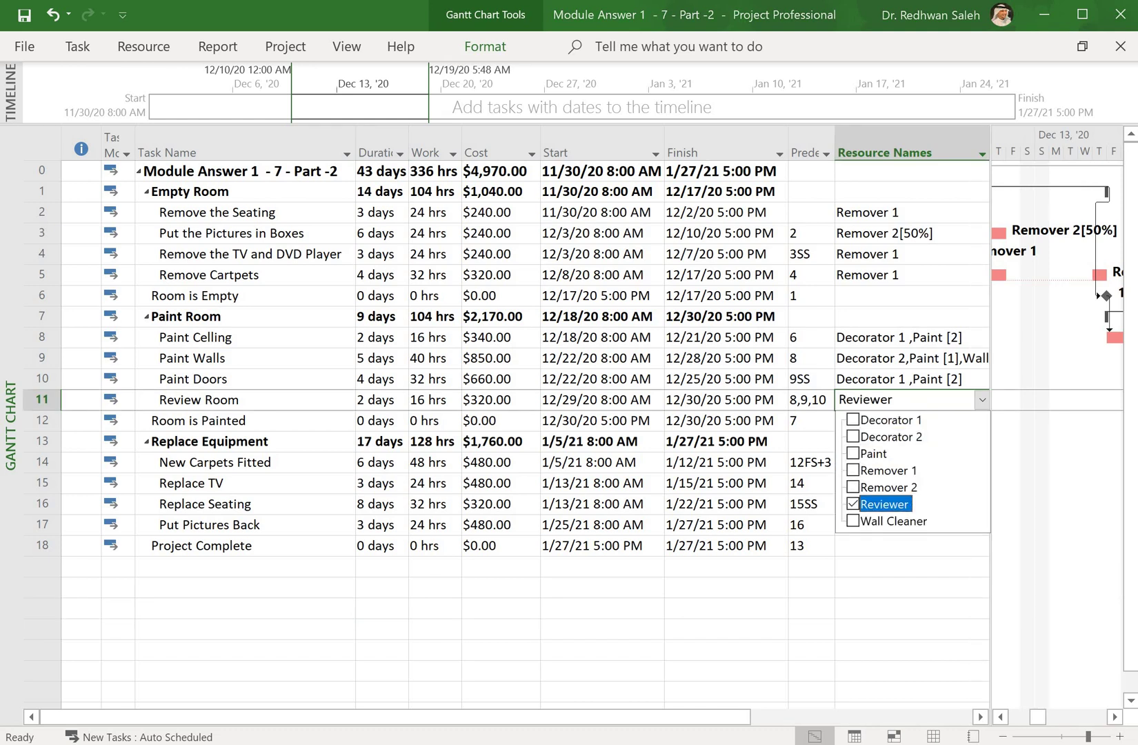
key("Escape")
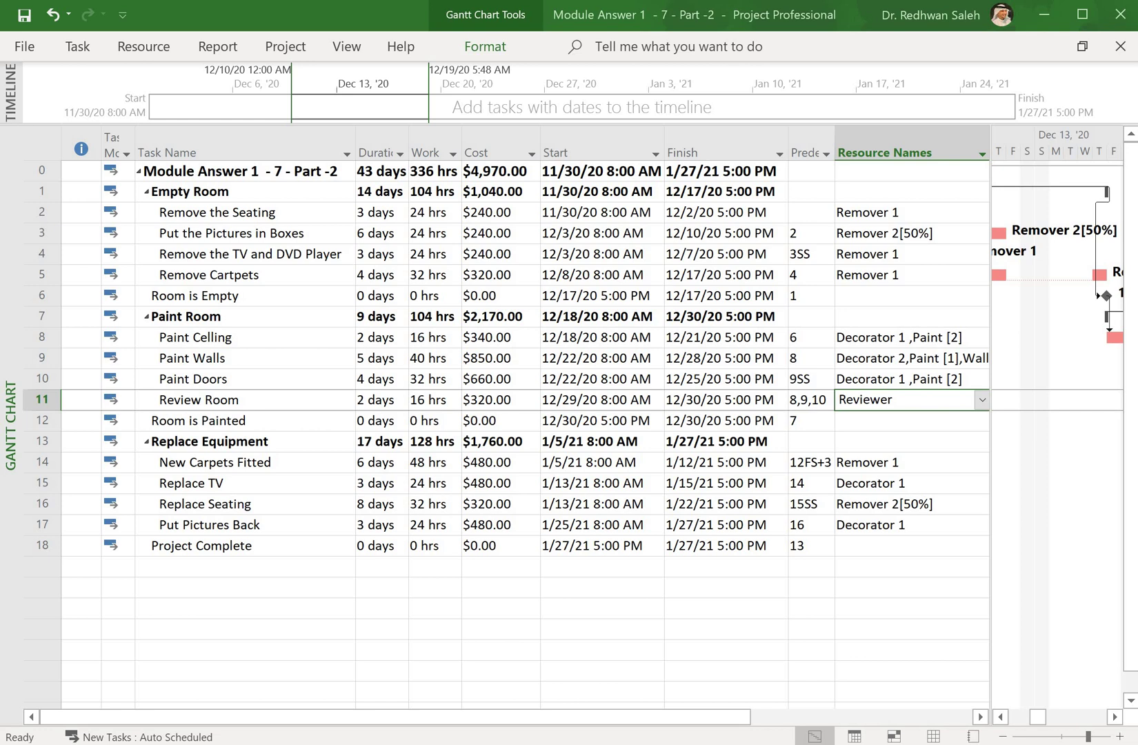
key("Delete")
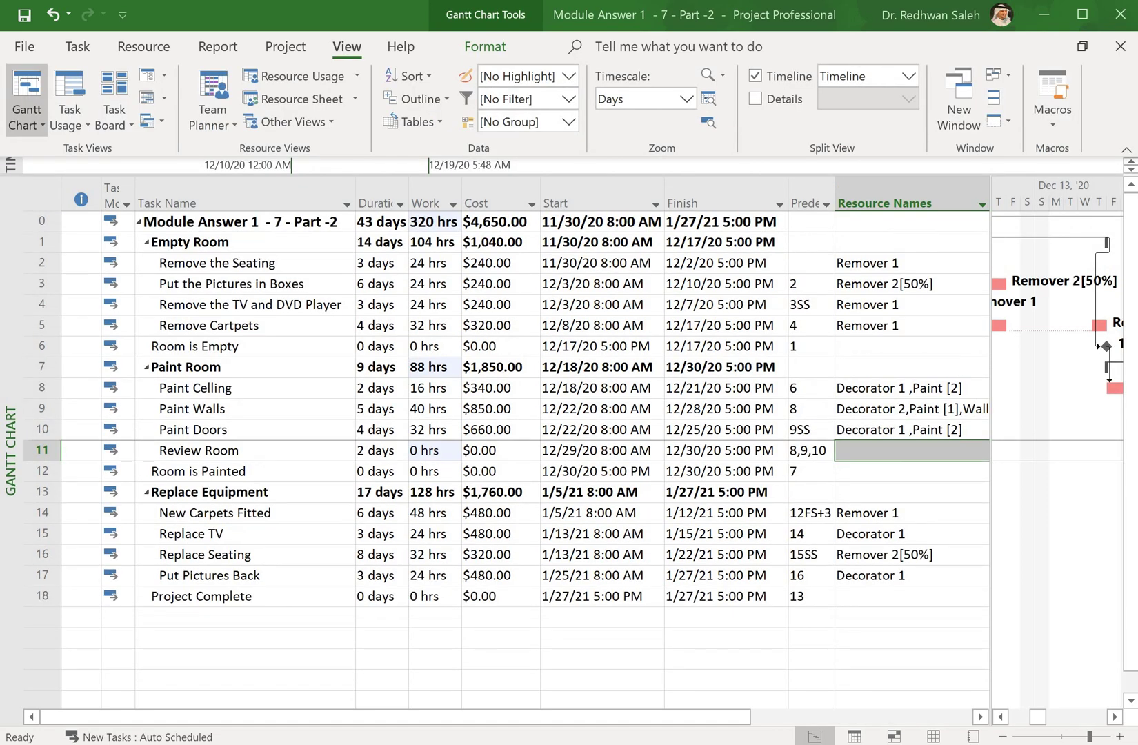
Step: Add a new resource named Reviewer1 at the end of the Resource Sheet
left_click(347, 47)
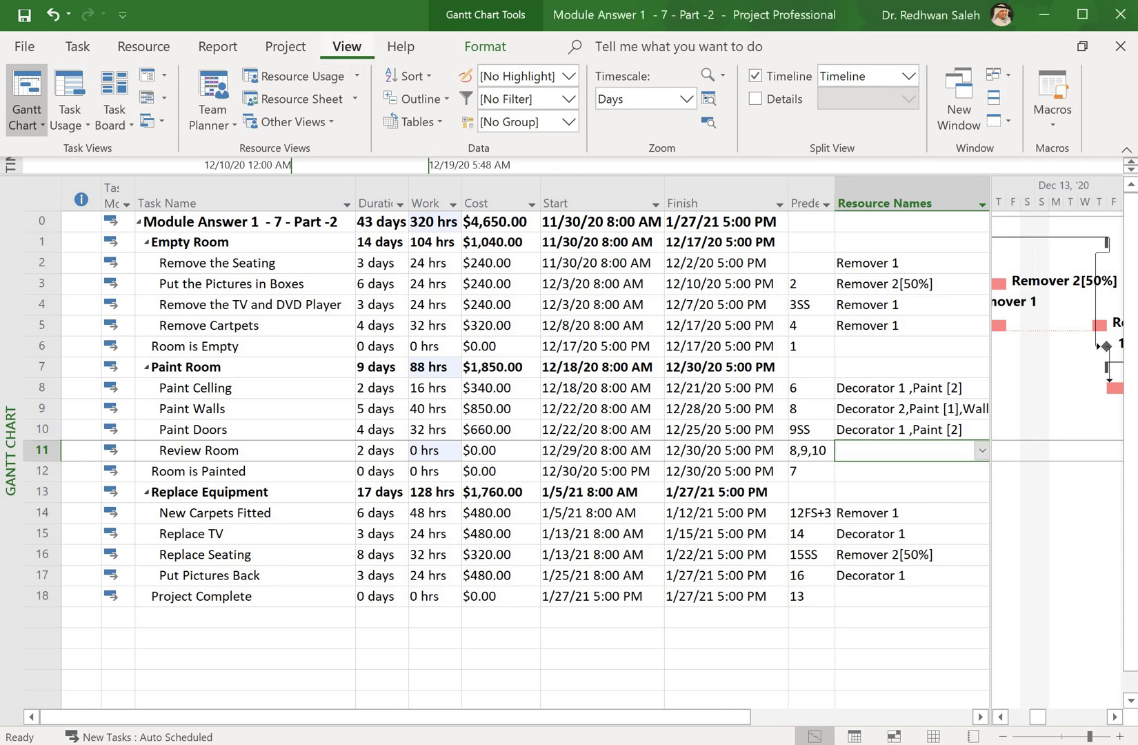
left_click(278, 108)
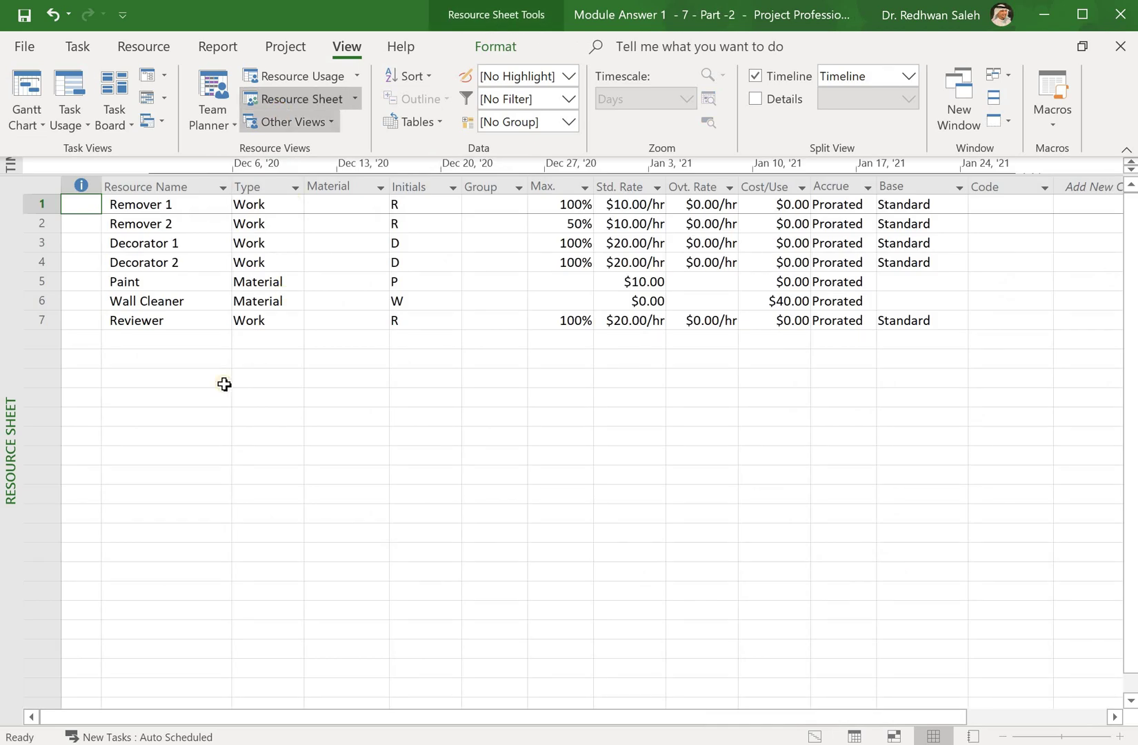
left_click(142, 341)
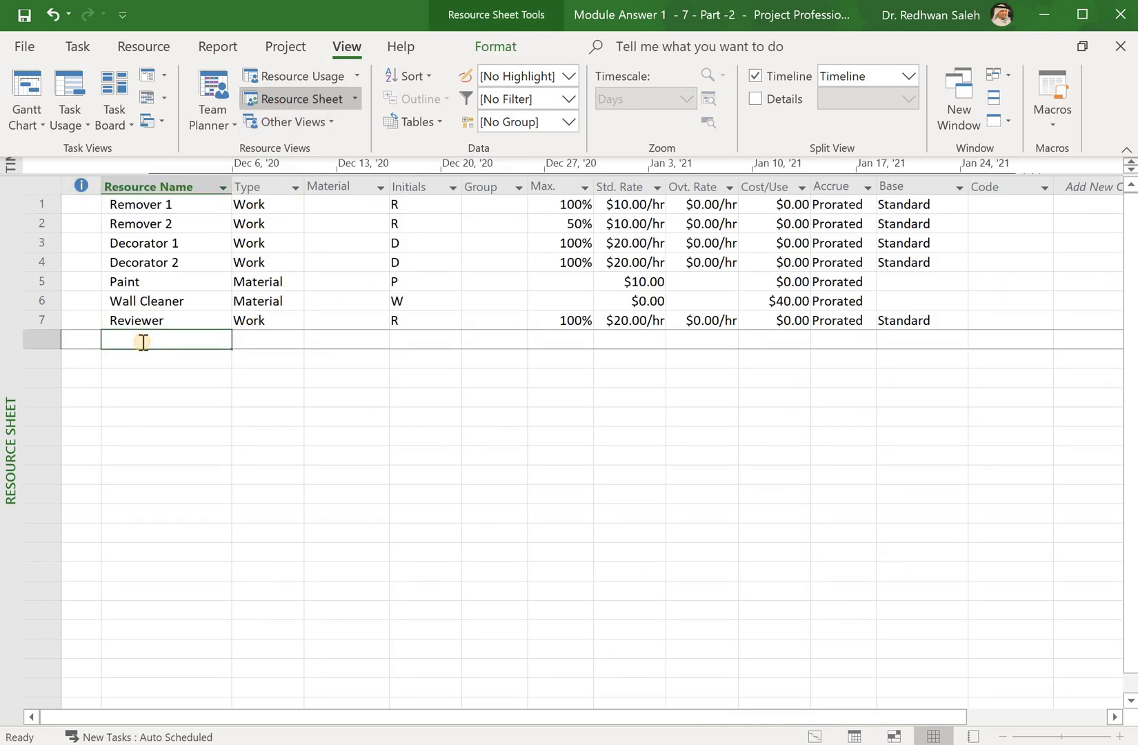
type("Re")
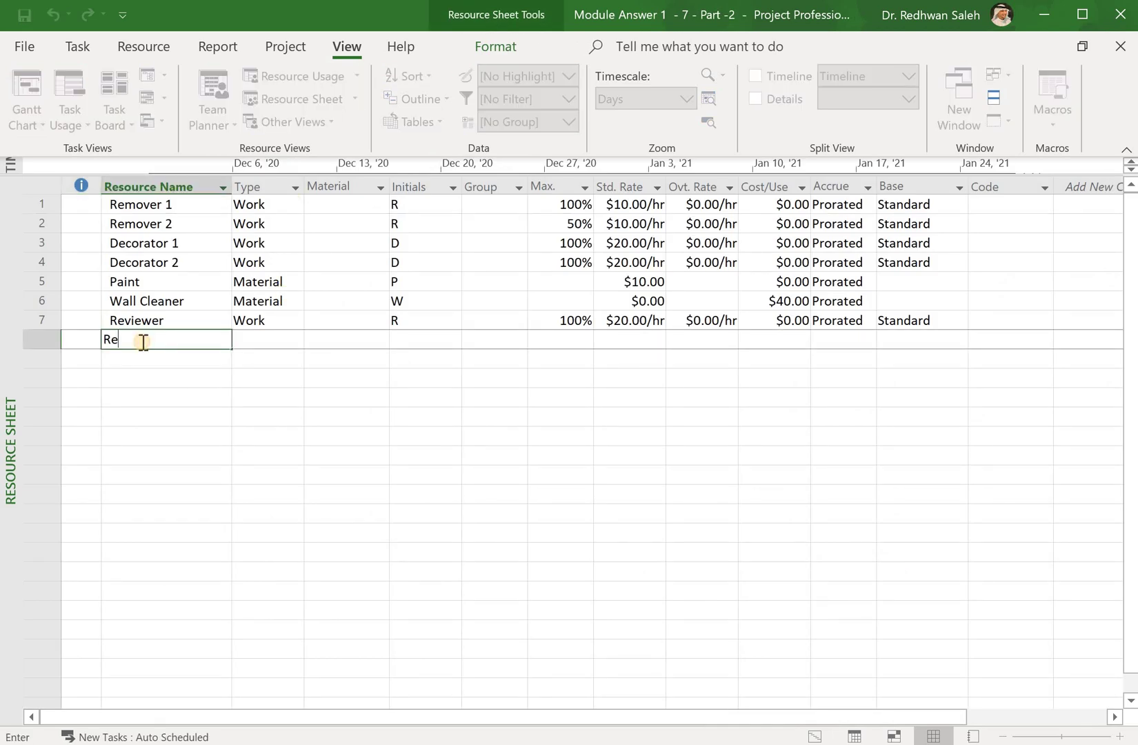
type("viewer1")
key("Return")
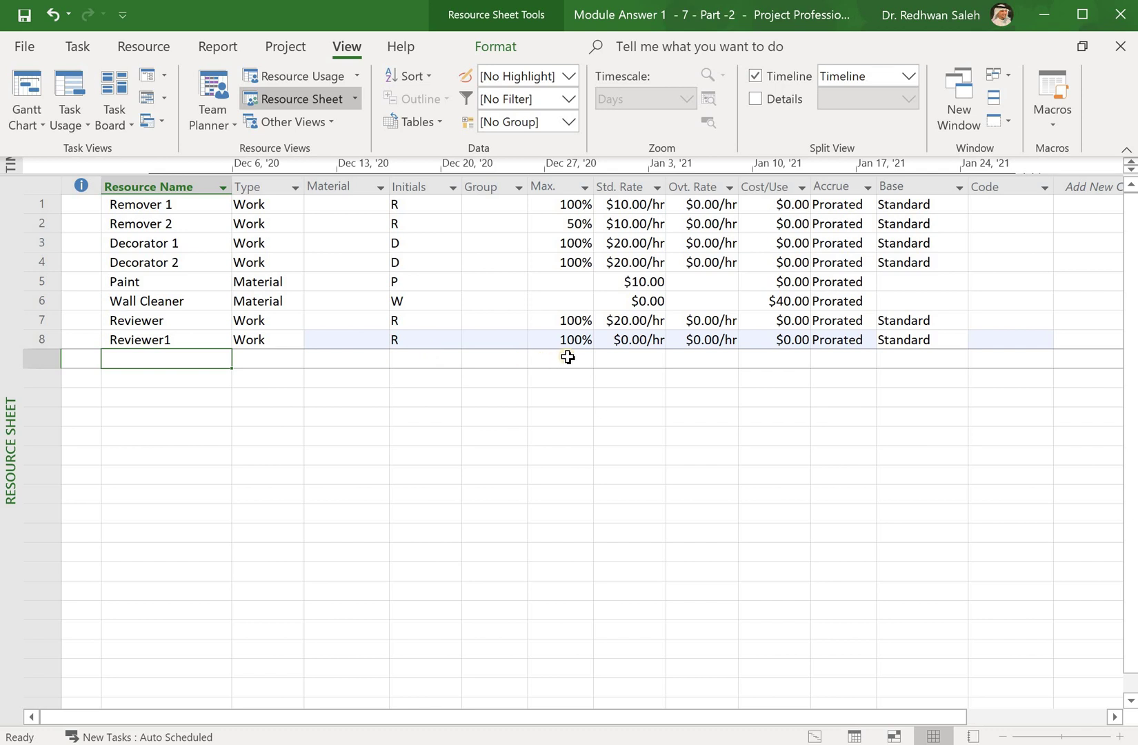
Step: Set Reviewer1's standard rate to $25.00/hr
left_click(638, 342)
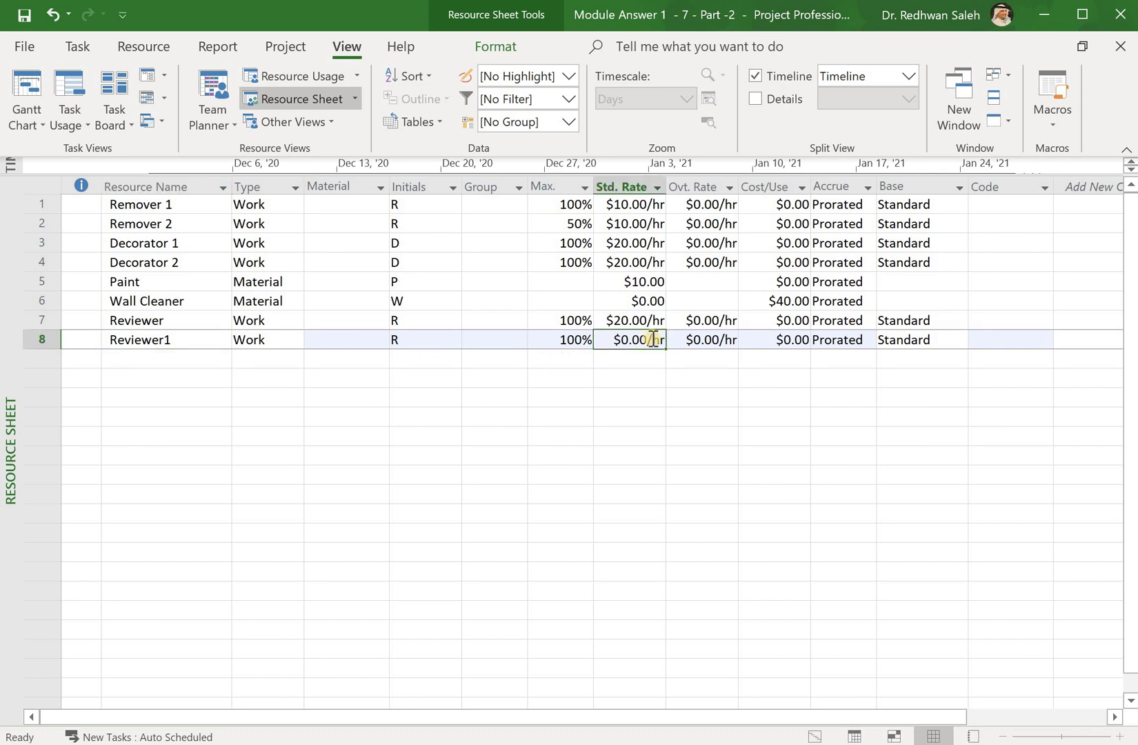
left_click(658, 340)
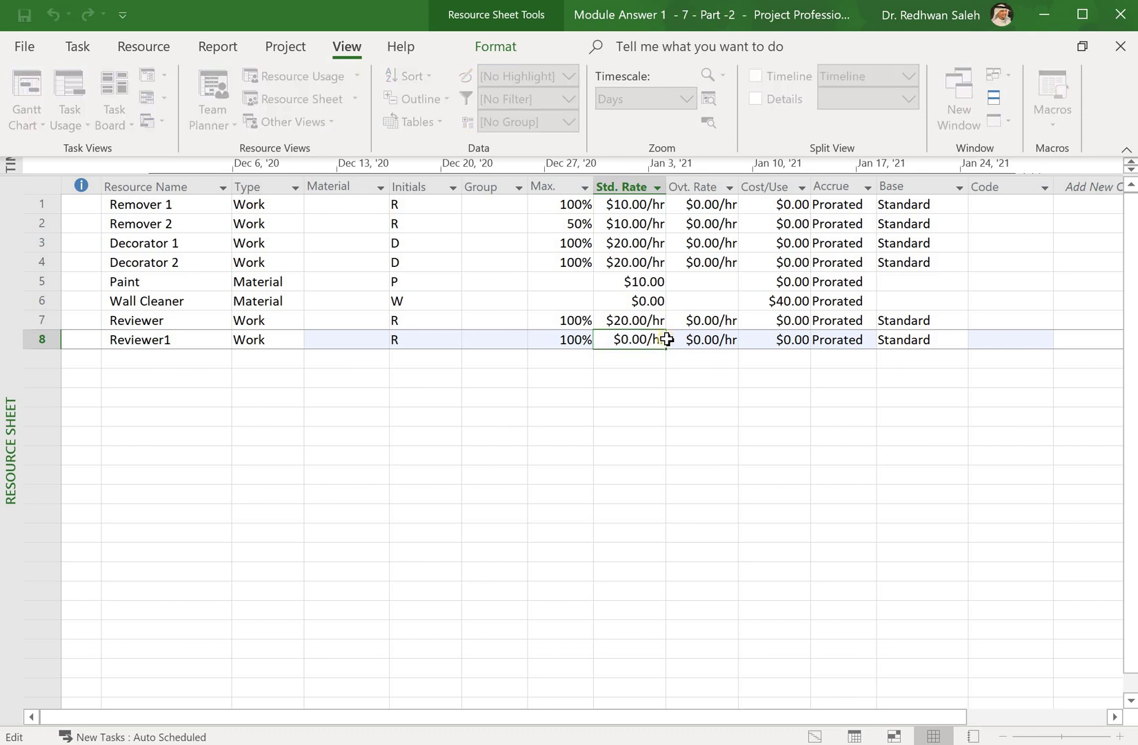
key("BackSpace")
double_click(647, 339)
type("25")
key("Return")
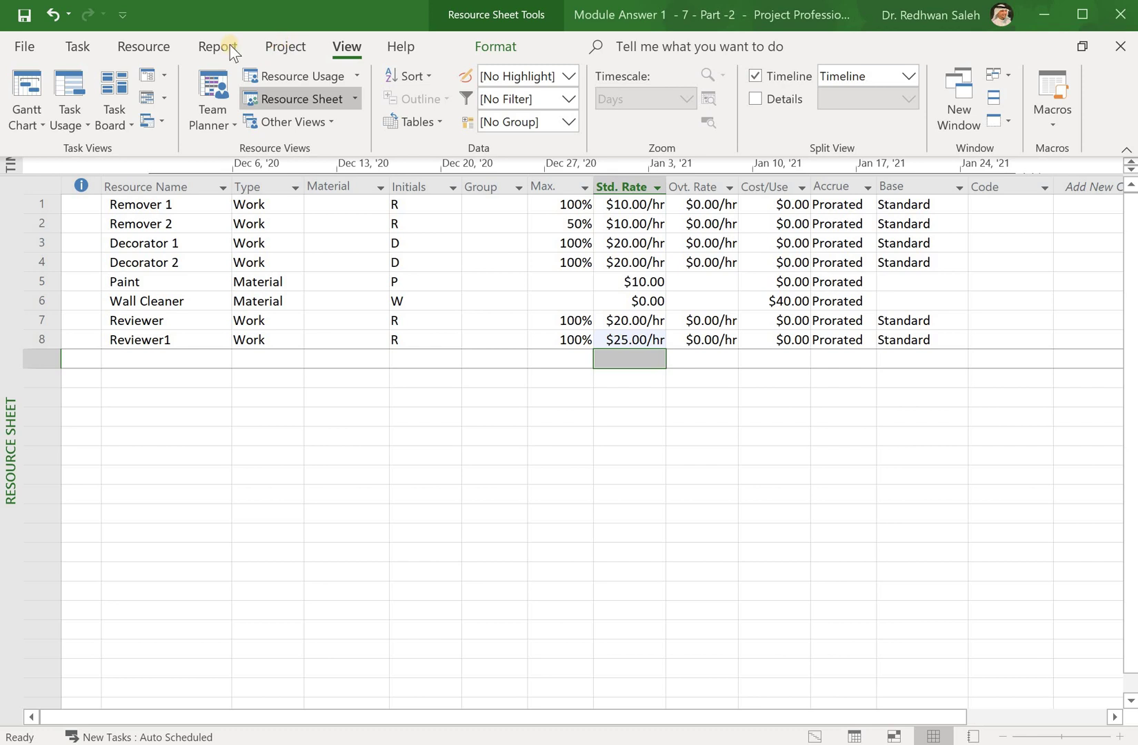
Step: Create a new base calendar named "calendar for reviewer" as a copy of the Standard calendar
key("ctrl+F1")
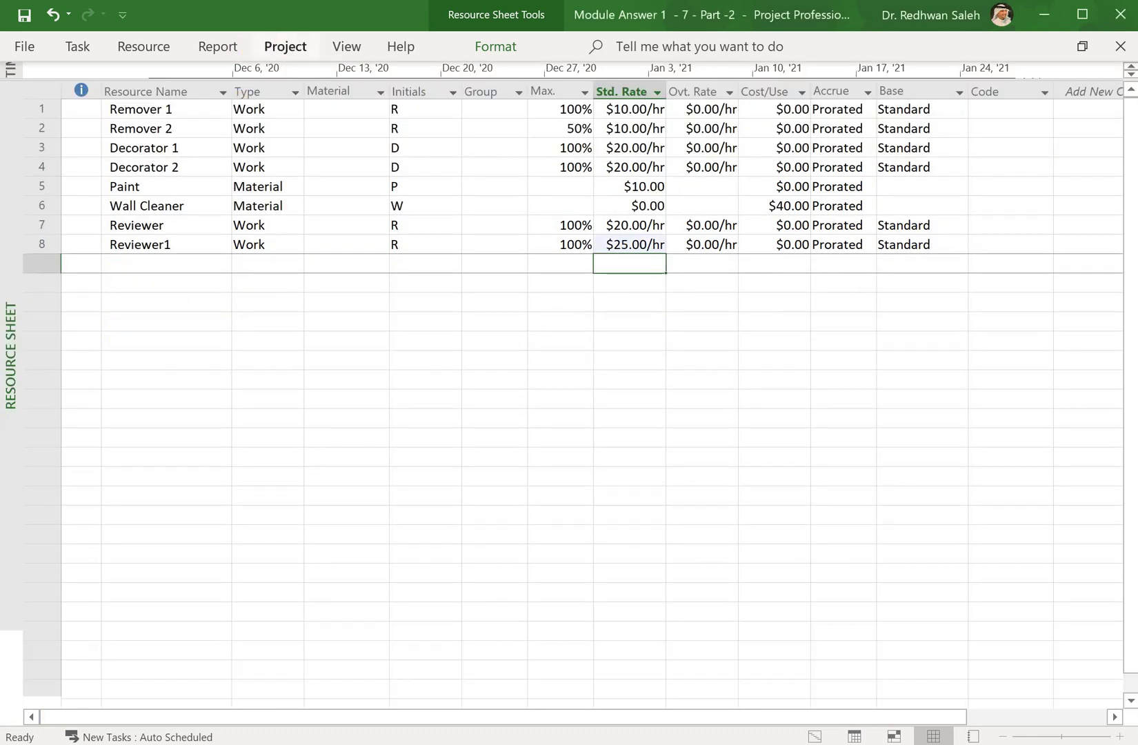
key("ctrl+F1")
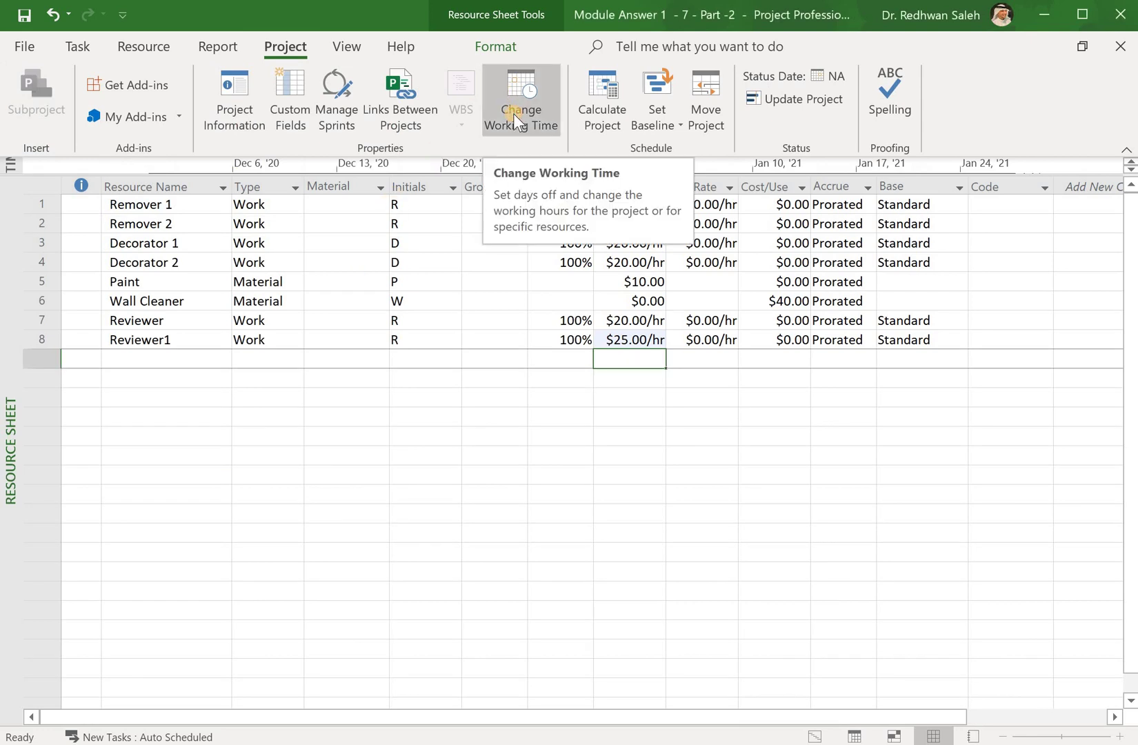
left_click(513, 113)
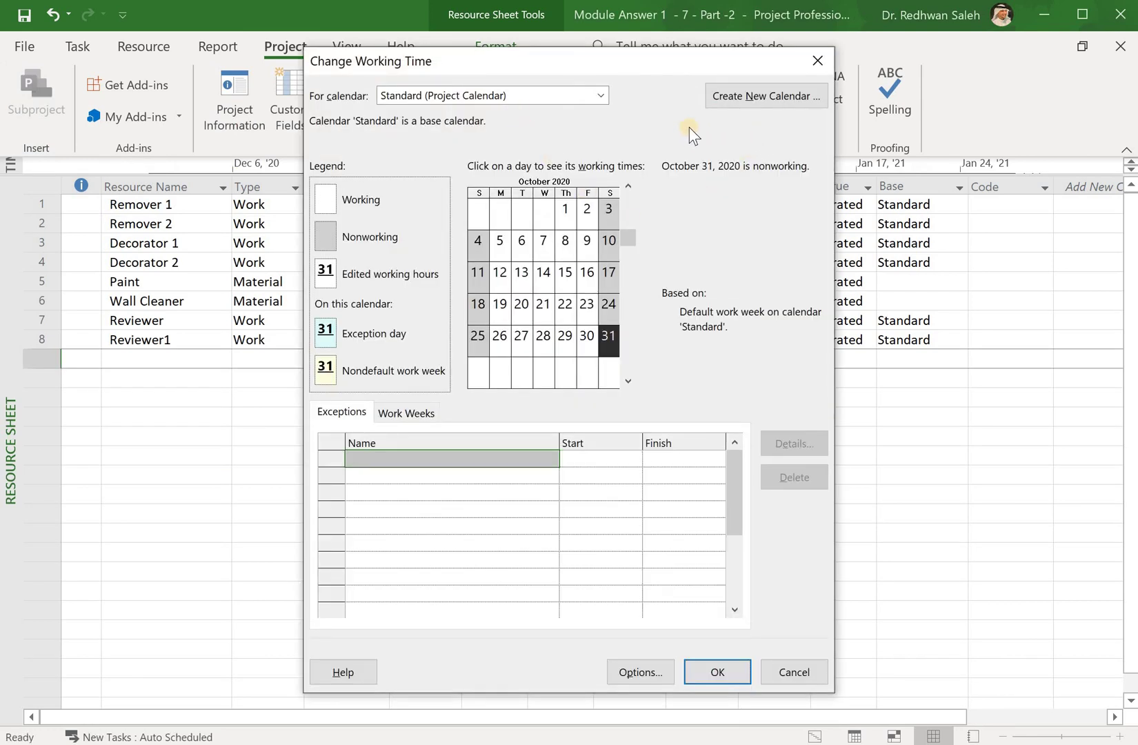
left_click(738, 102)
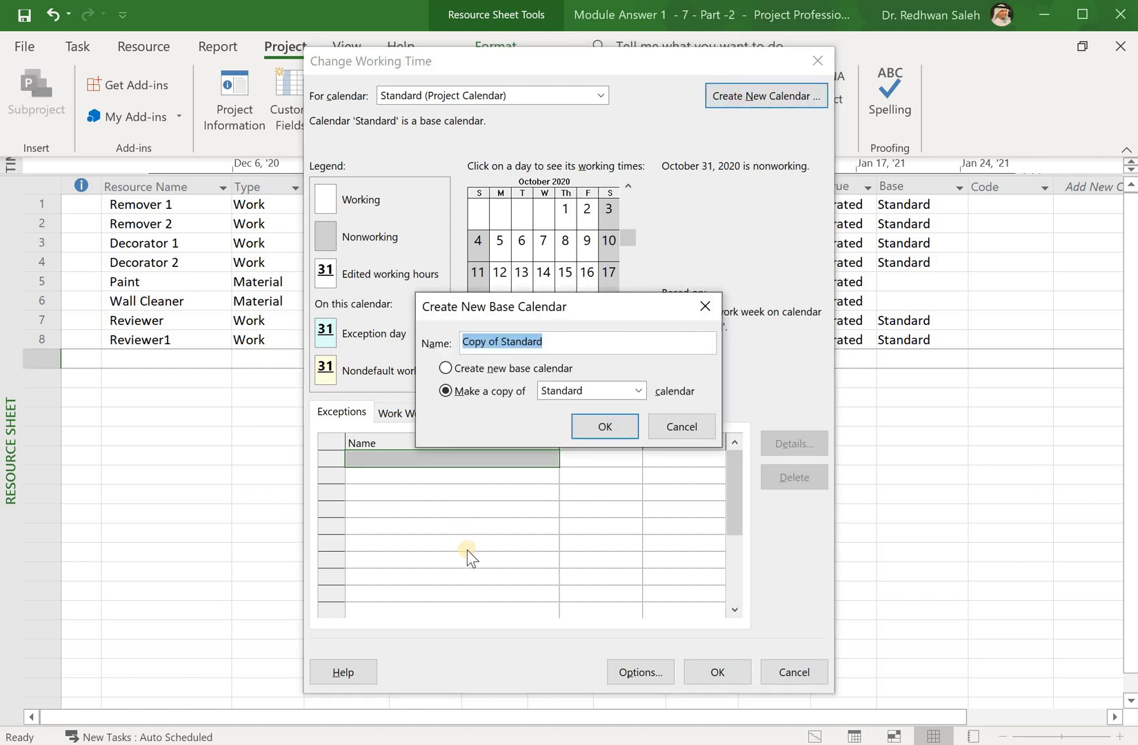
type("c")
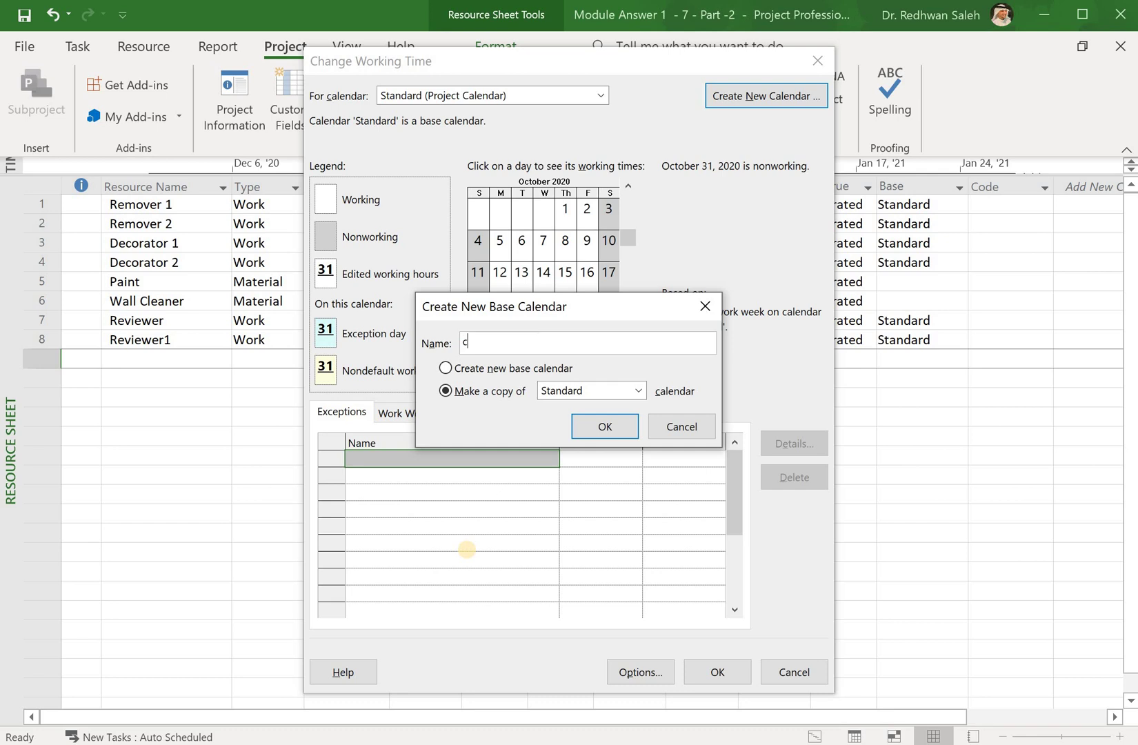
type("alendar for reviewewr")
key("BackSpace")
type("r")
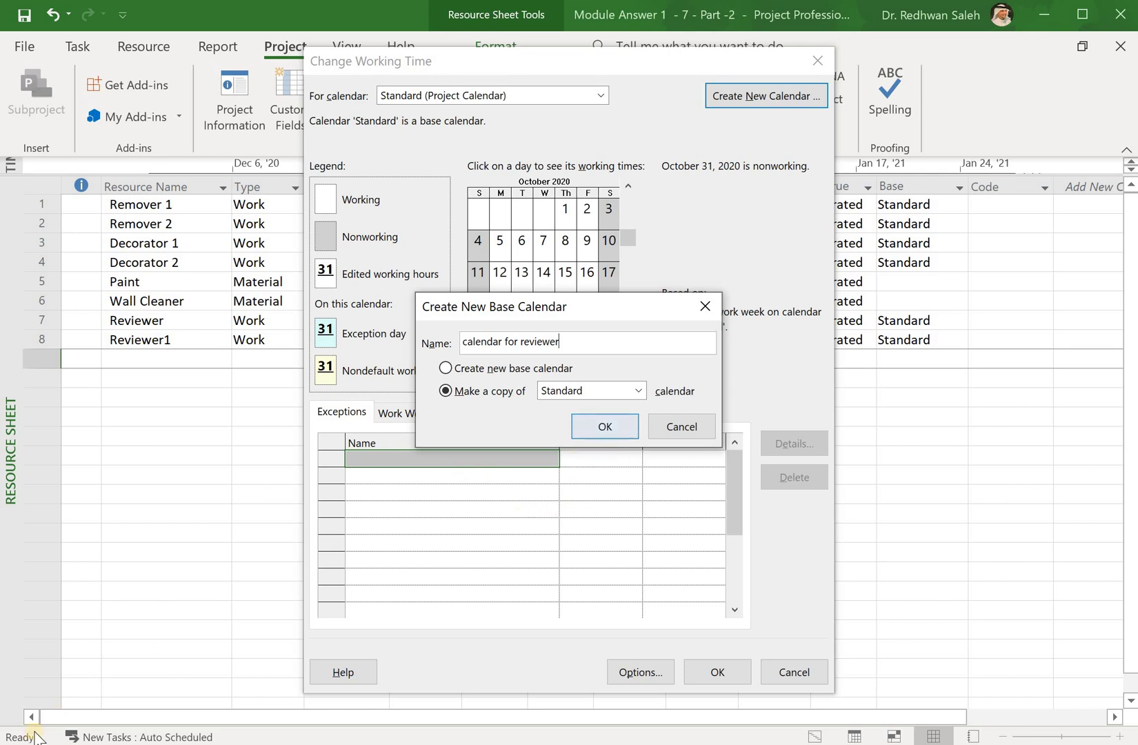
key("Return")
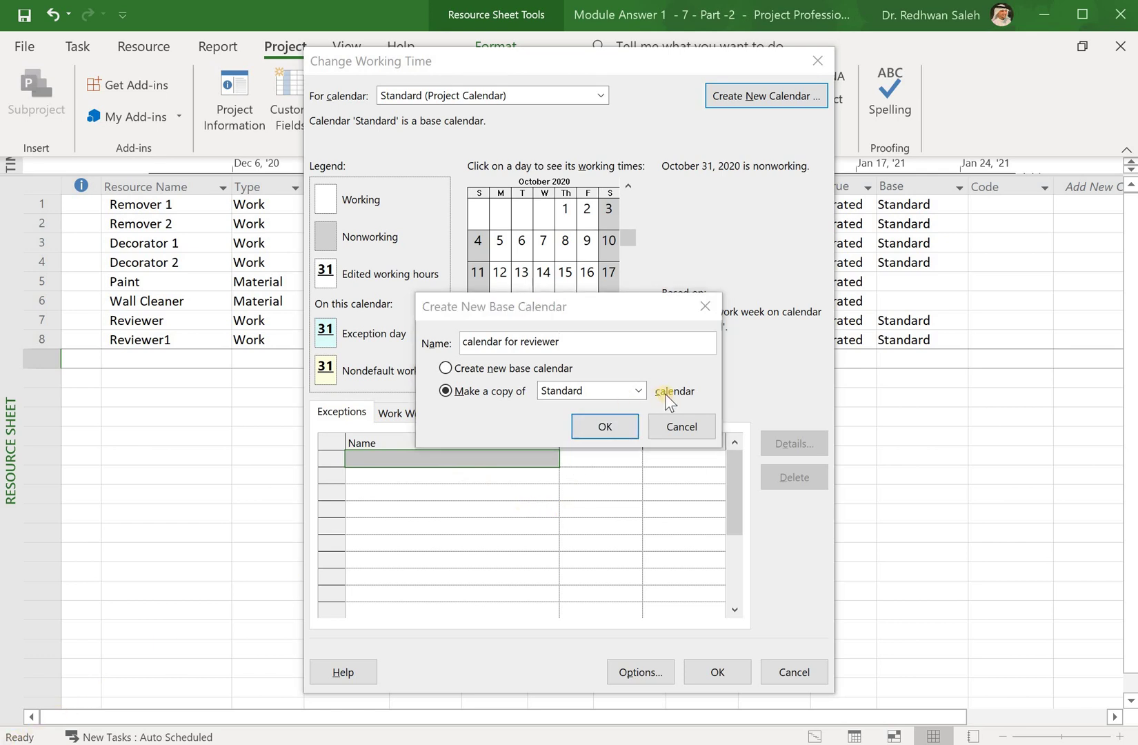
left_click(603, 425)
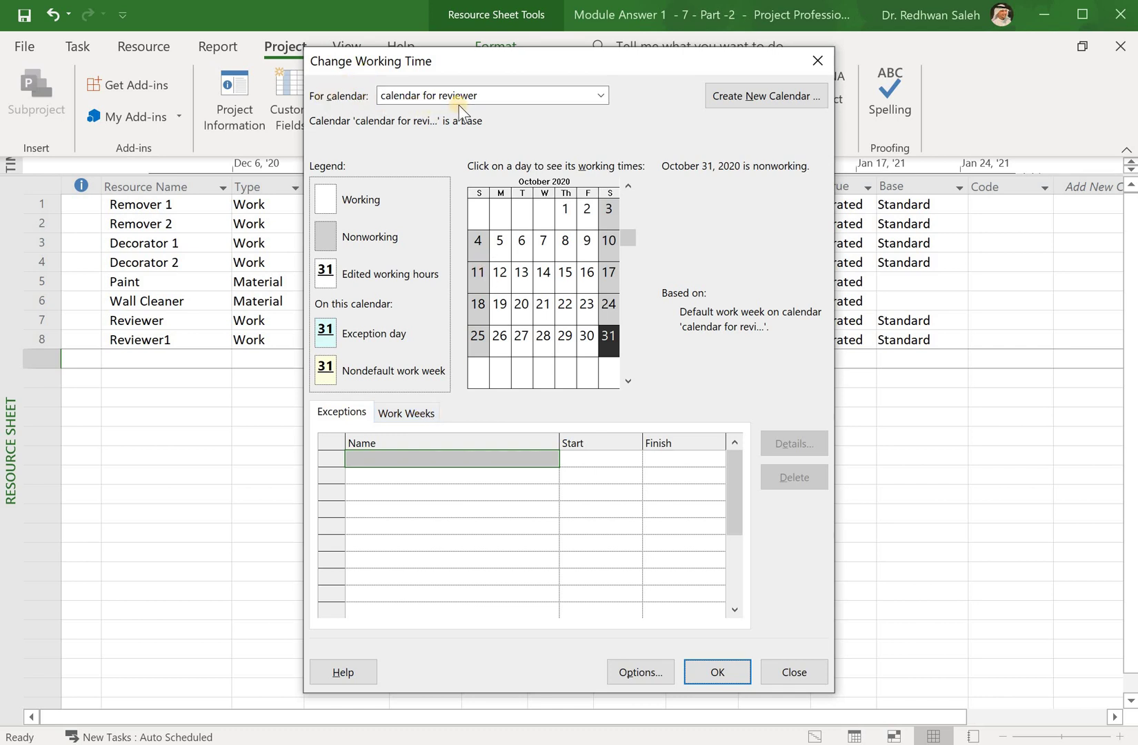
Step: Give Monday to Thursday specific working times in the reviewer calendar's default work week and remove the 1:00 PM to 5:00 PM shift
left_click(412, 413)
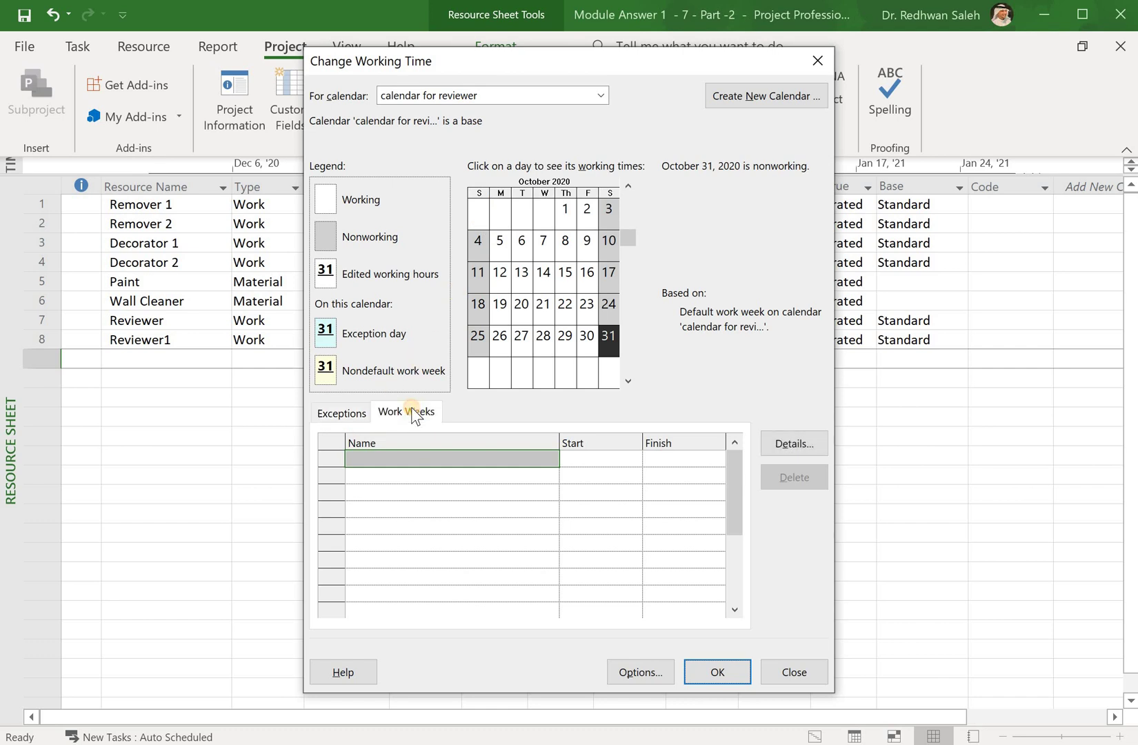
left_click(784, 437)
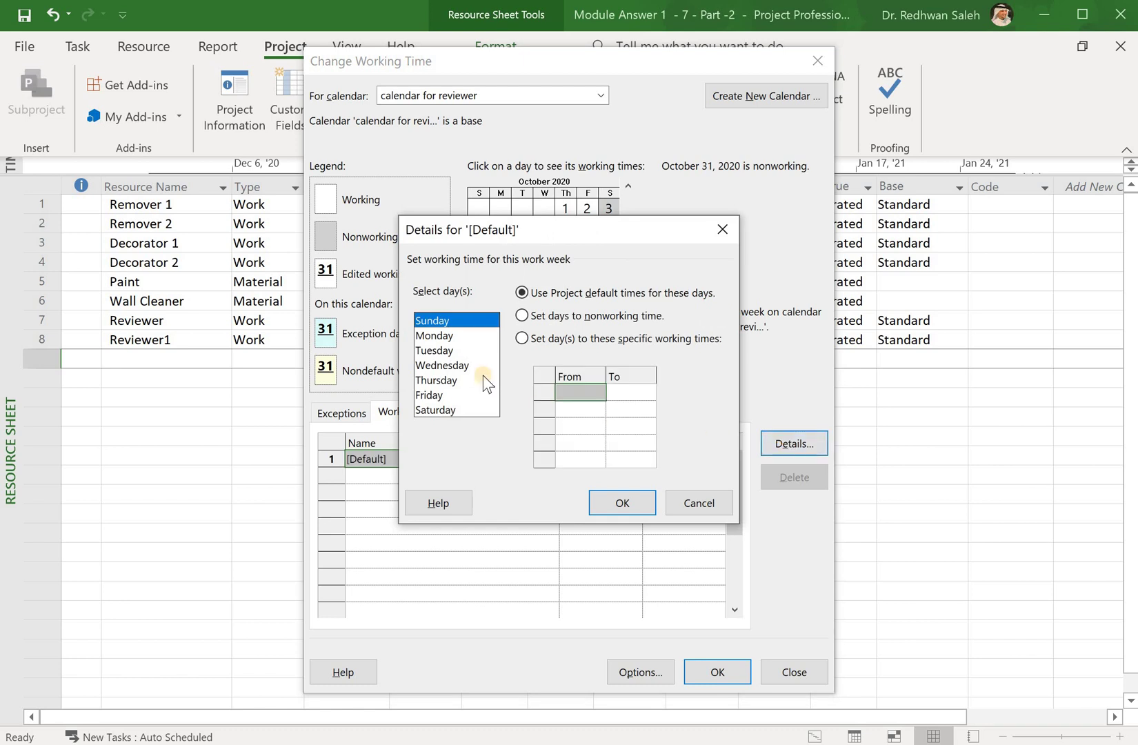
left_click(437, 336)
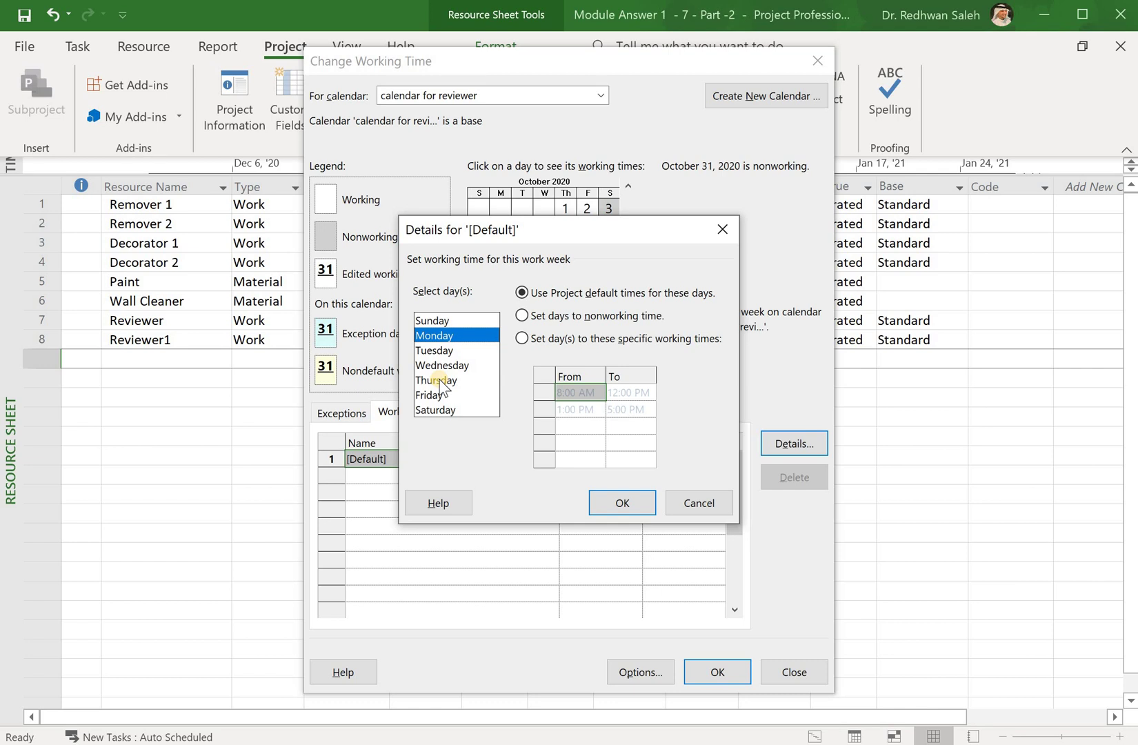
left_click(438, 381, "shift")
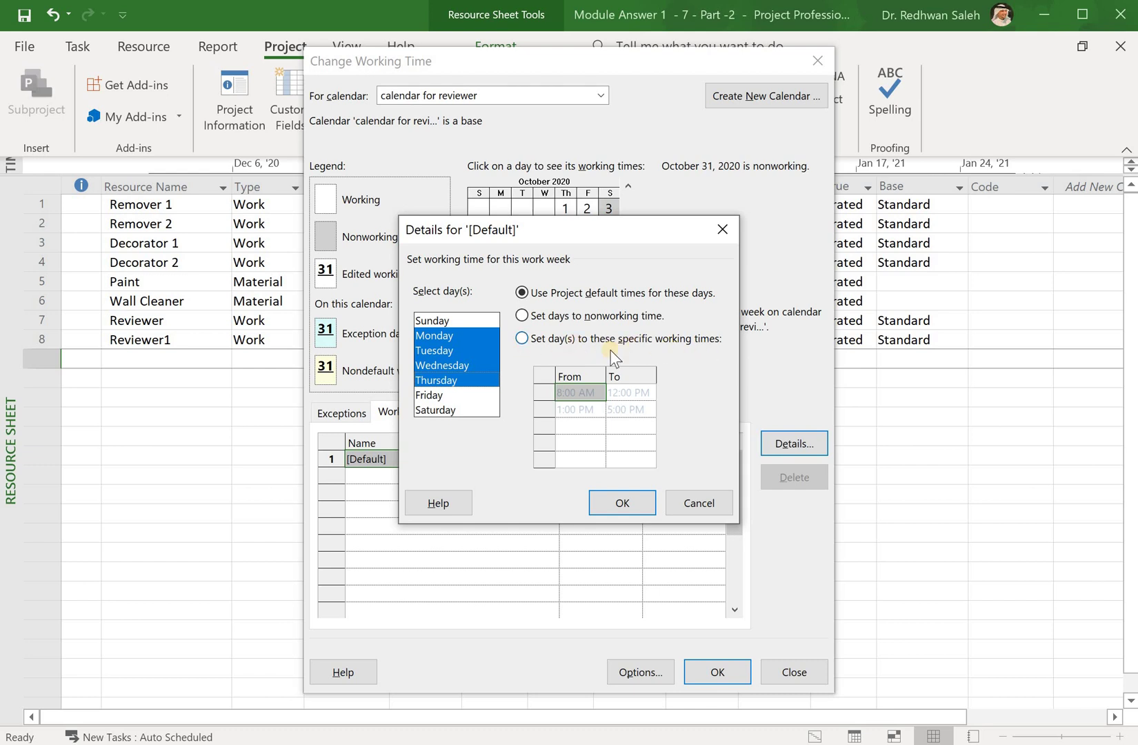
left_click(521, 339)
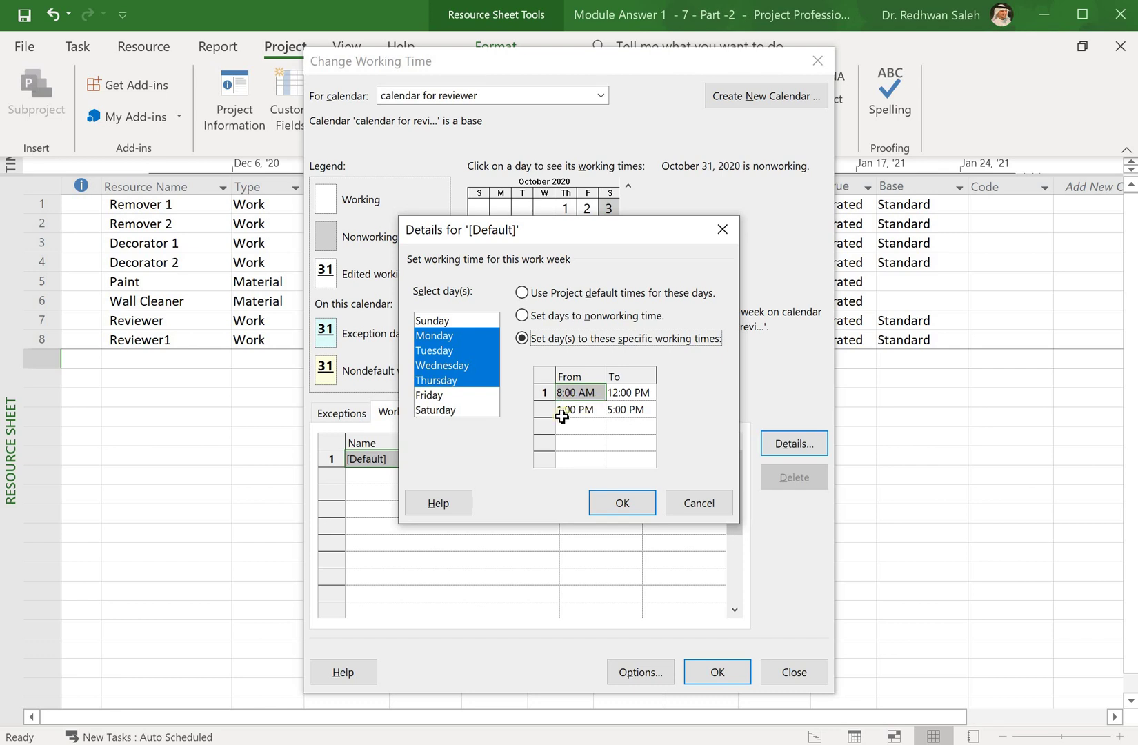
left_click(572, 411)
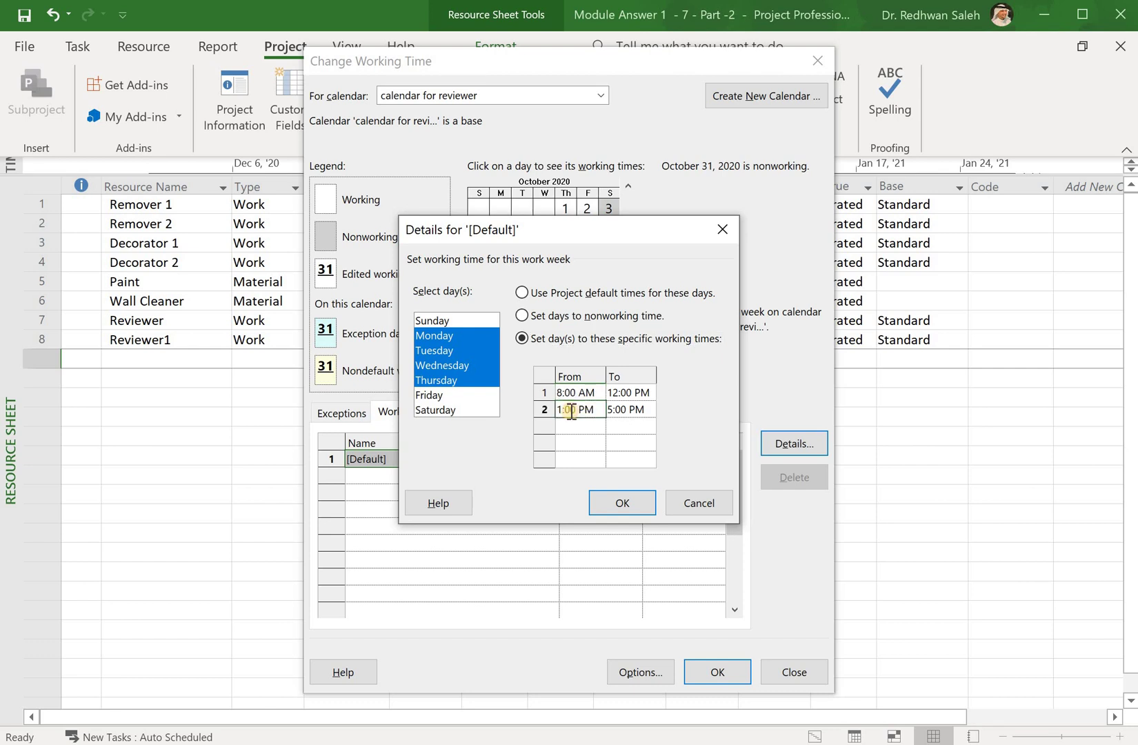
key("Delete")
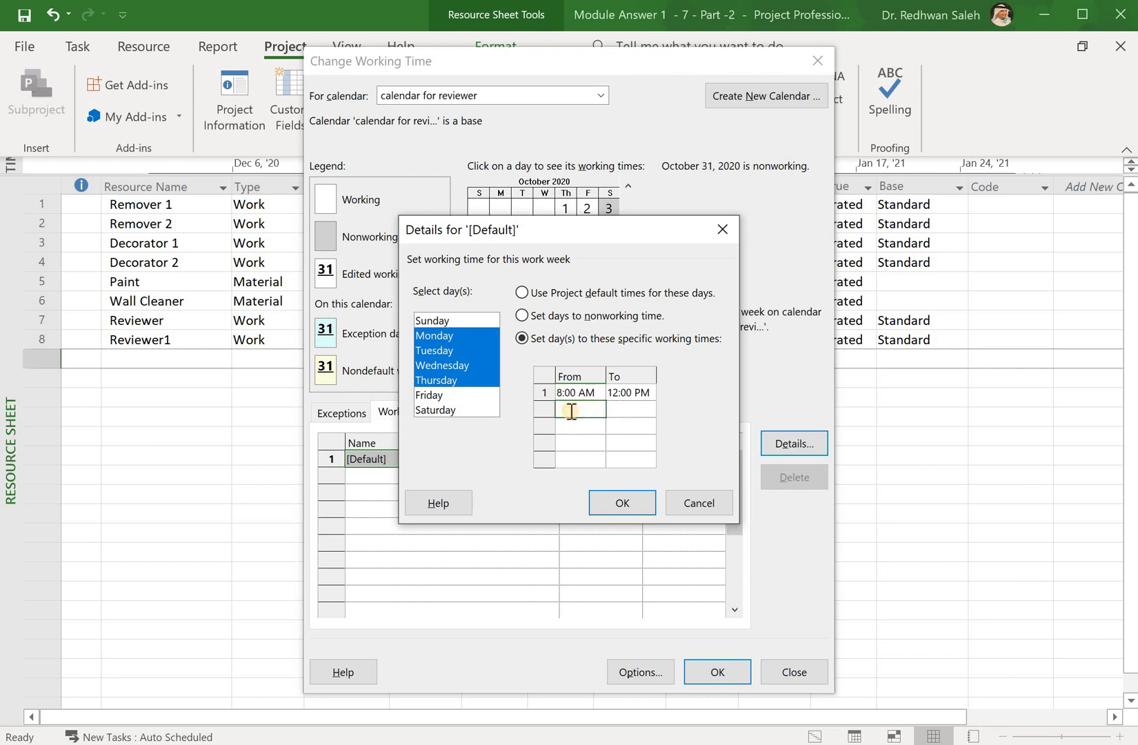
Step: Set the remaining Monday to Thursday shift to end at 2:00 PM and make Friday nonworking in the reviewer calendar
left_click(634, 391)
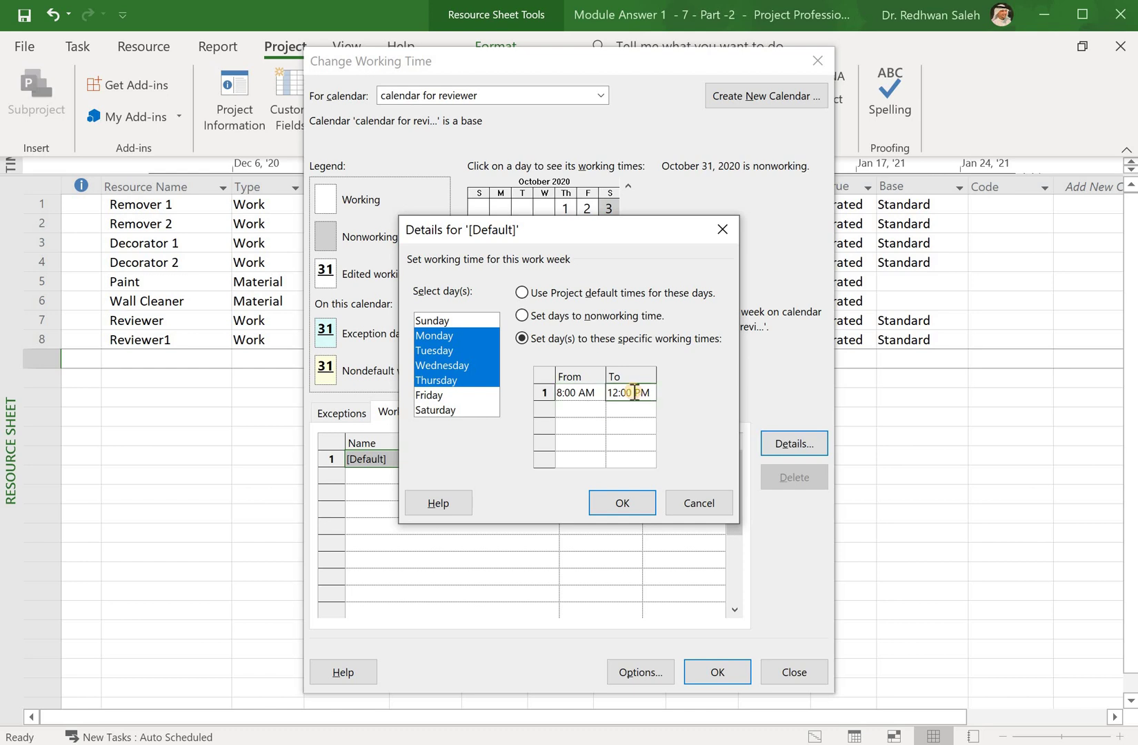
double_click(634, 392)
type("14")
key("Return")
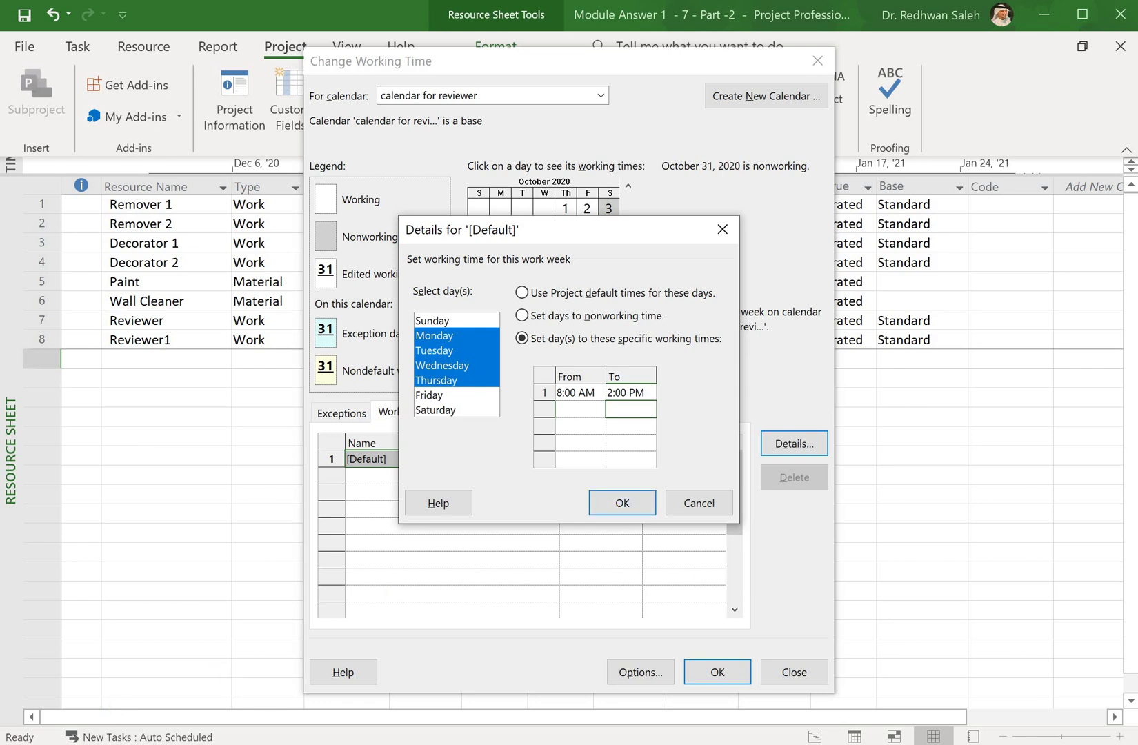
key("Return")
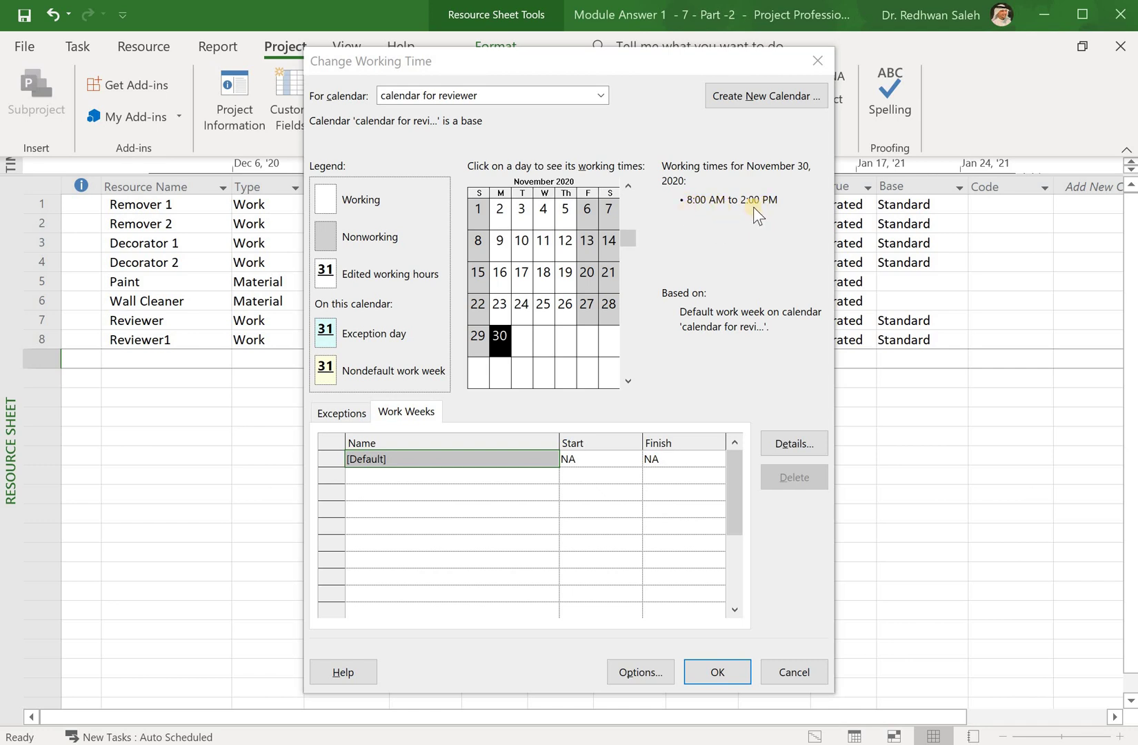
left_click(704, 671)
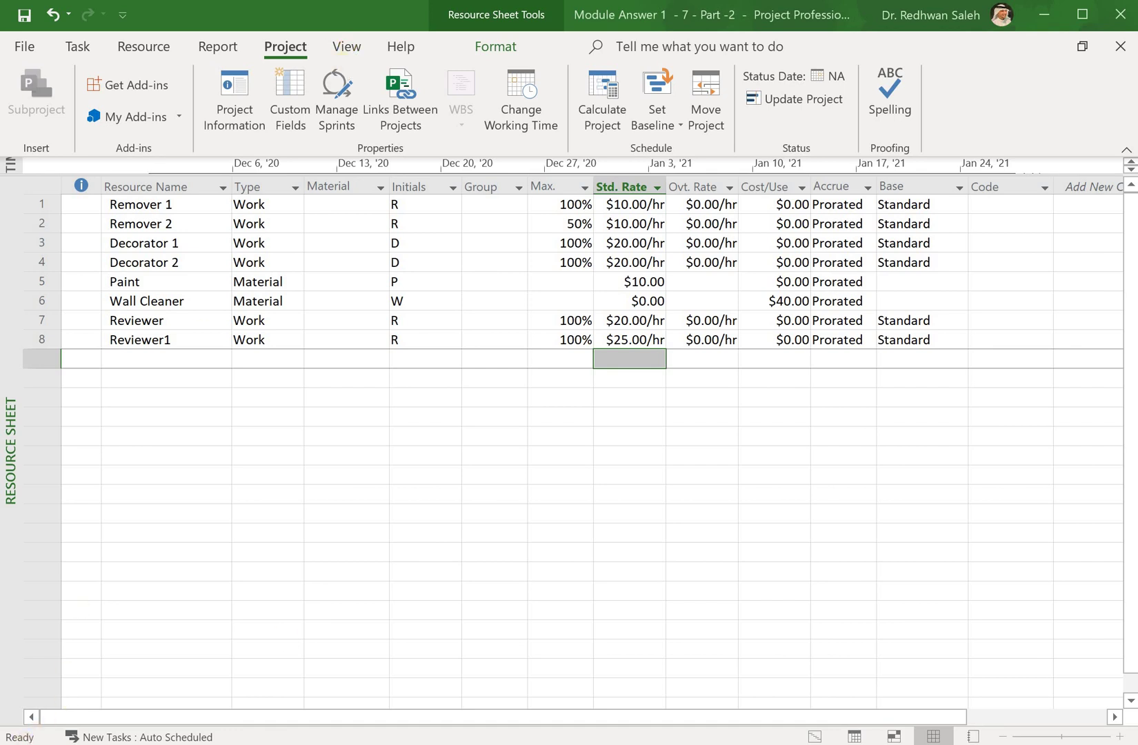
Step: Assign "calendar for reviewer" as the base calendar of Reviewer1
key("ctrl+F1")
key("Home")
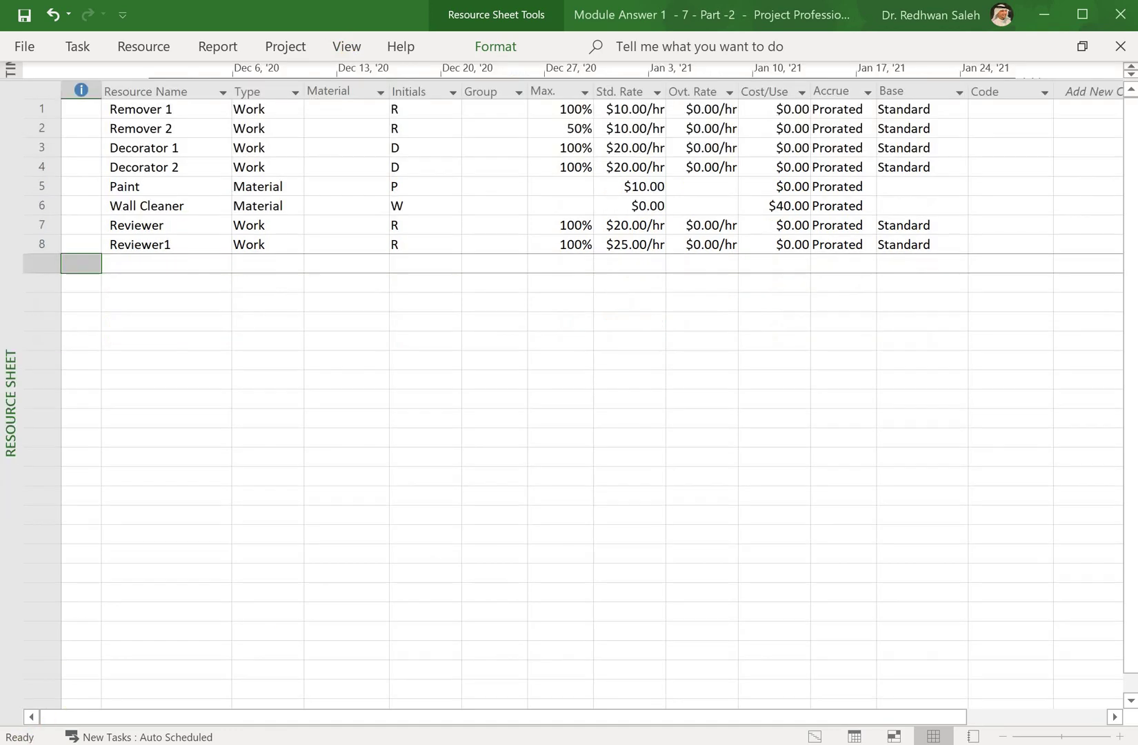
left_click(935, 244)
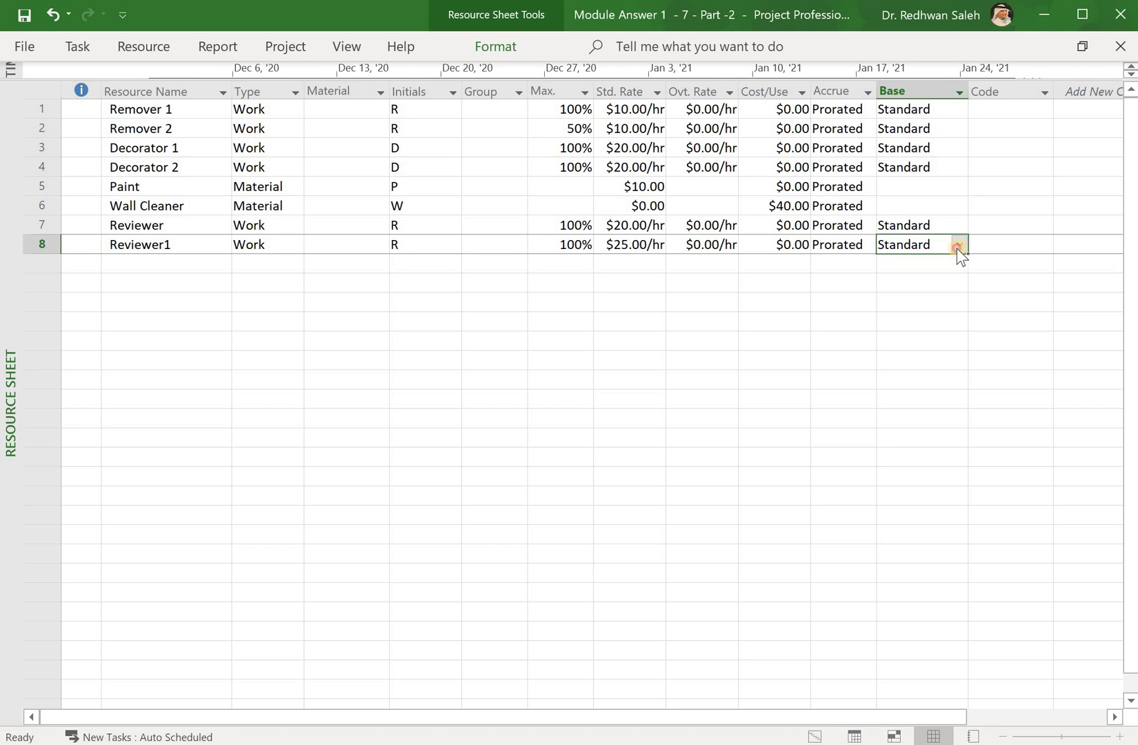
left_click(958, 246)
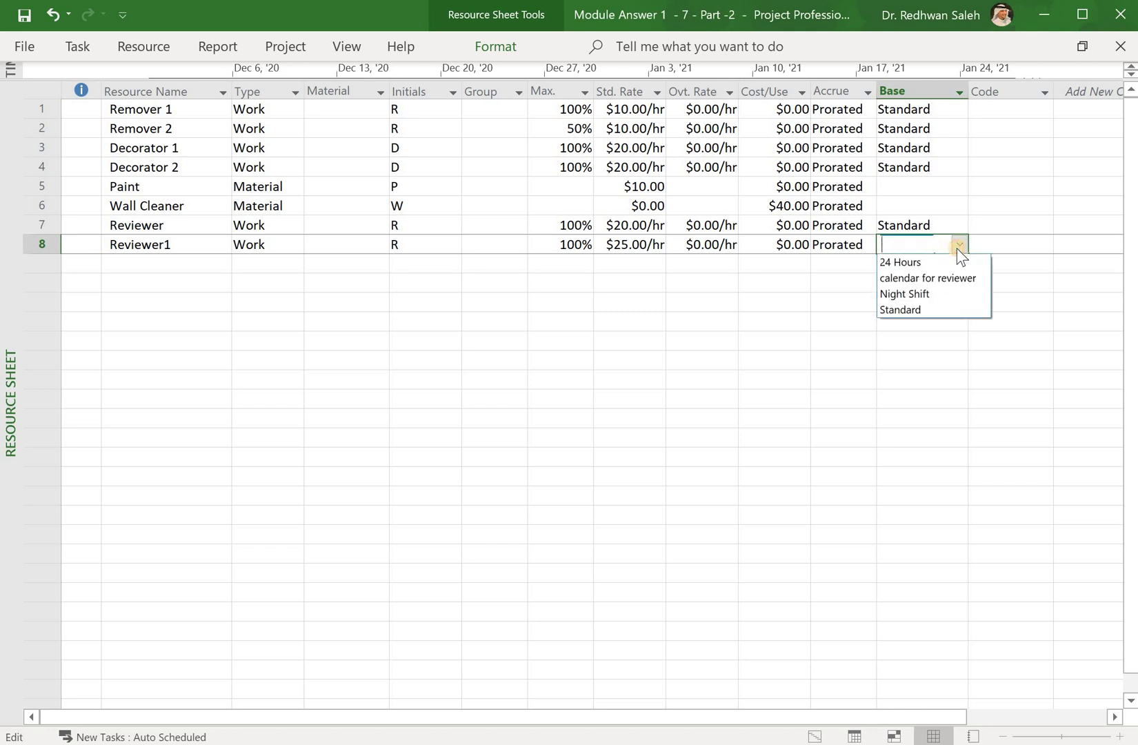
left_click(918, 277)
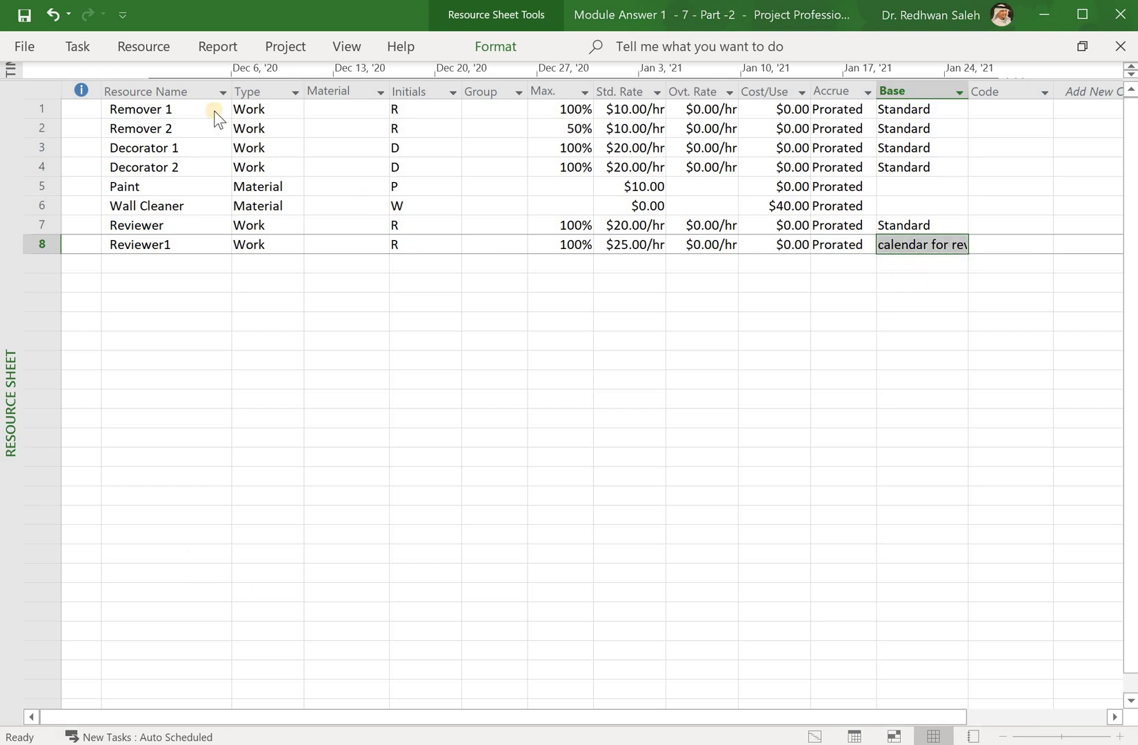
Step: Return to the Gantt Chart view and assign Reviewer1 as the resource of the Review Room task
left_click(76, 45)
left_click(25, 96)
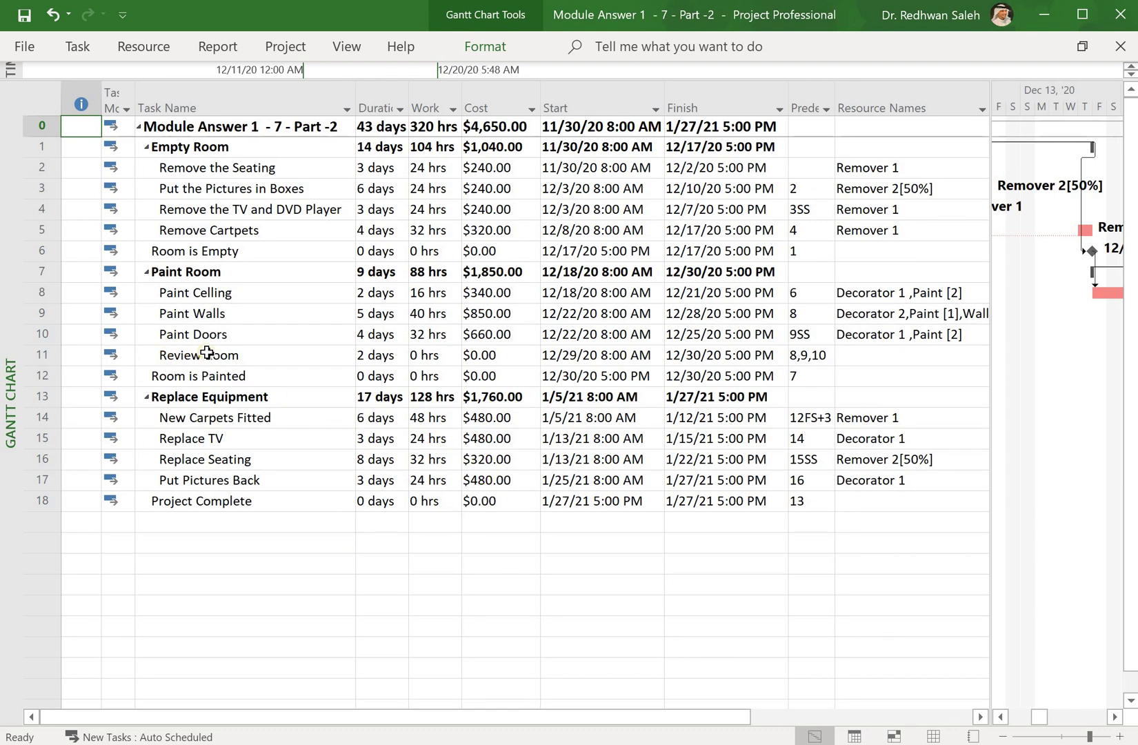
left_click(898, 355)
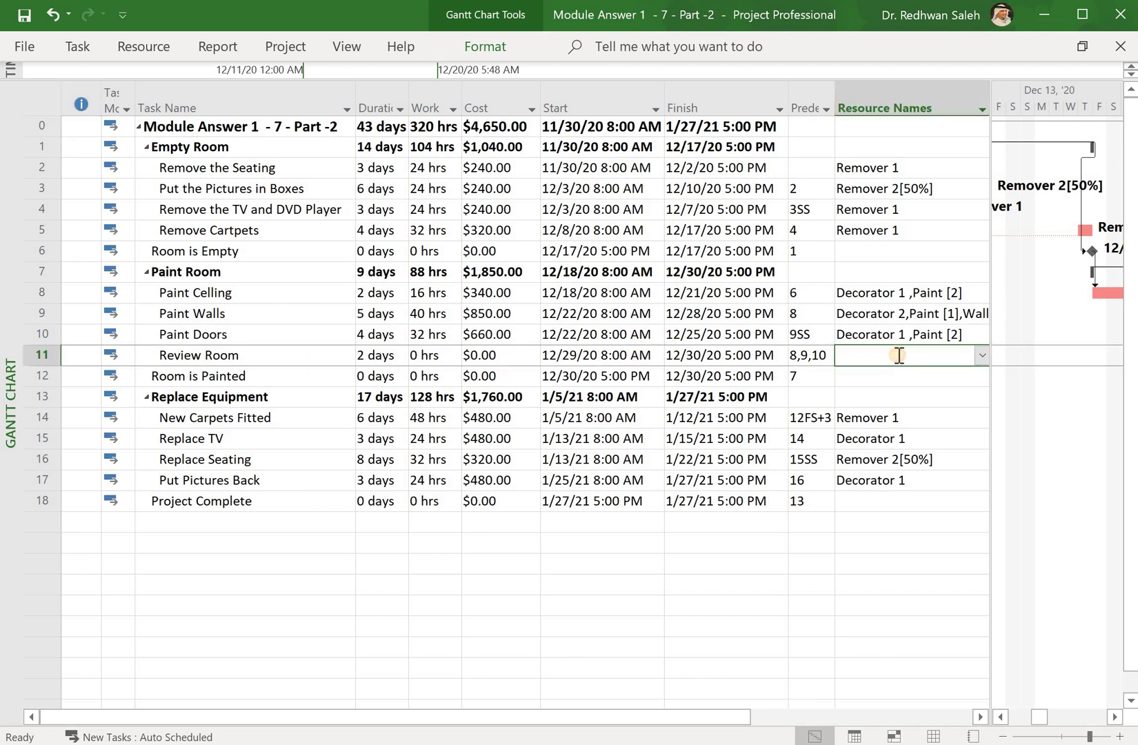
left_click(982, 354)
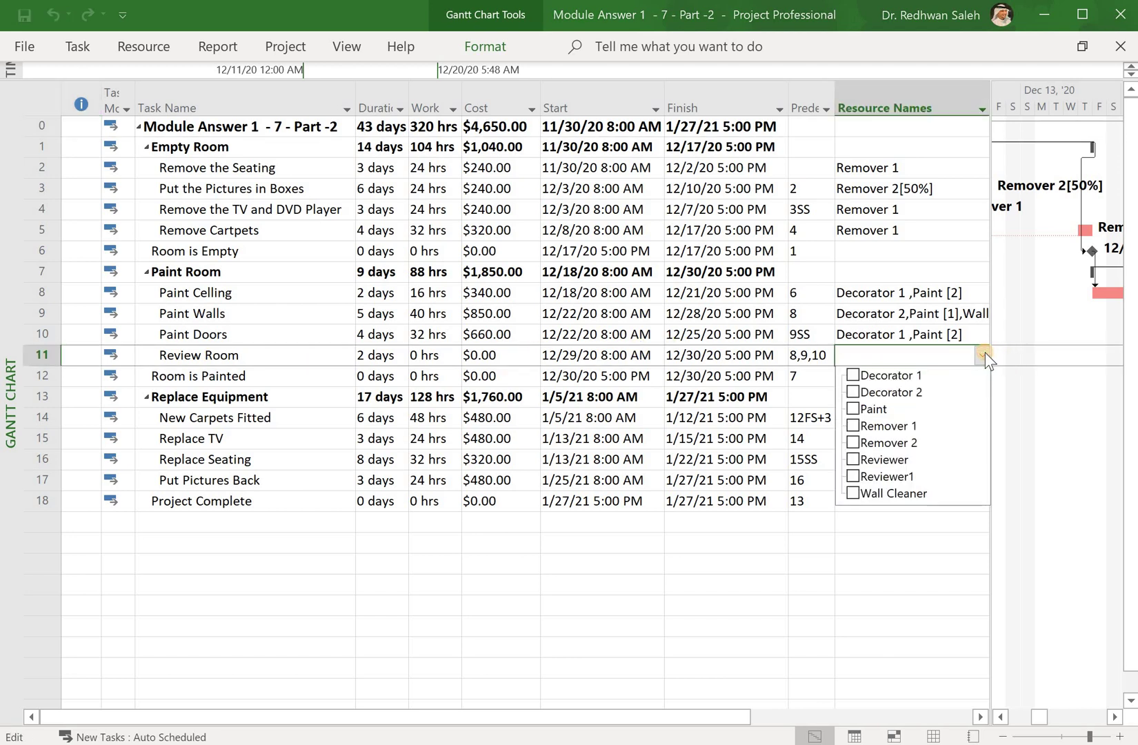
left_click(864, 478)
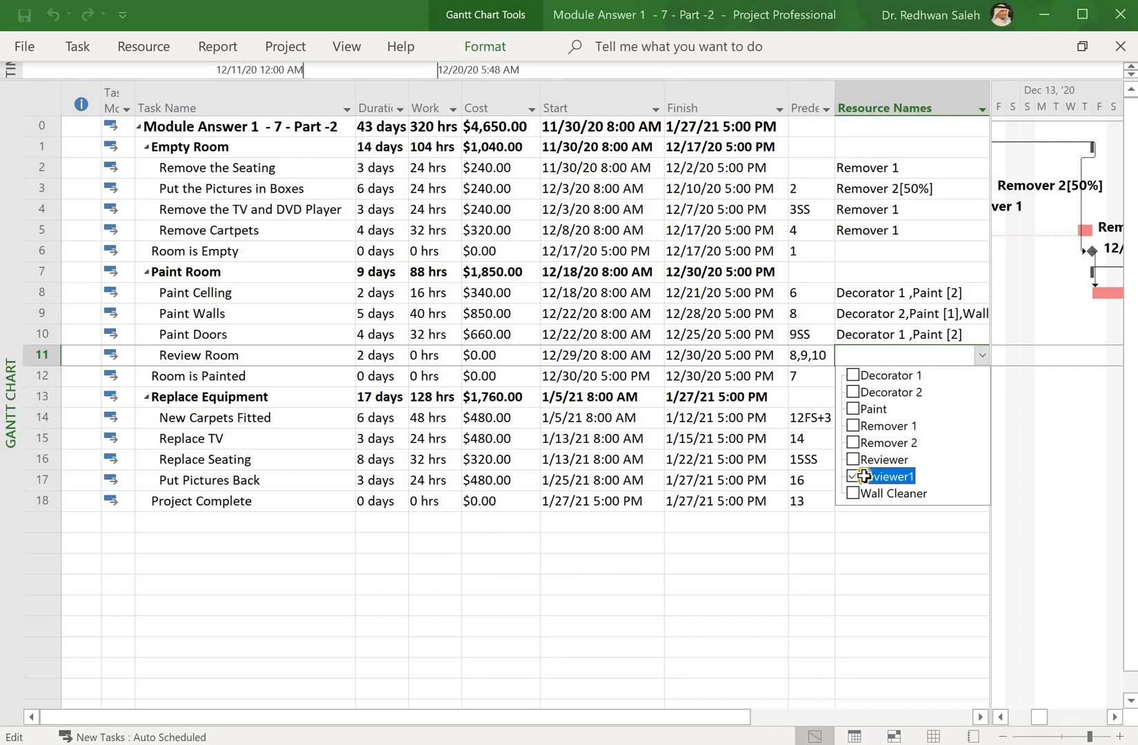
key("Return")
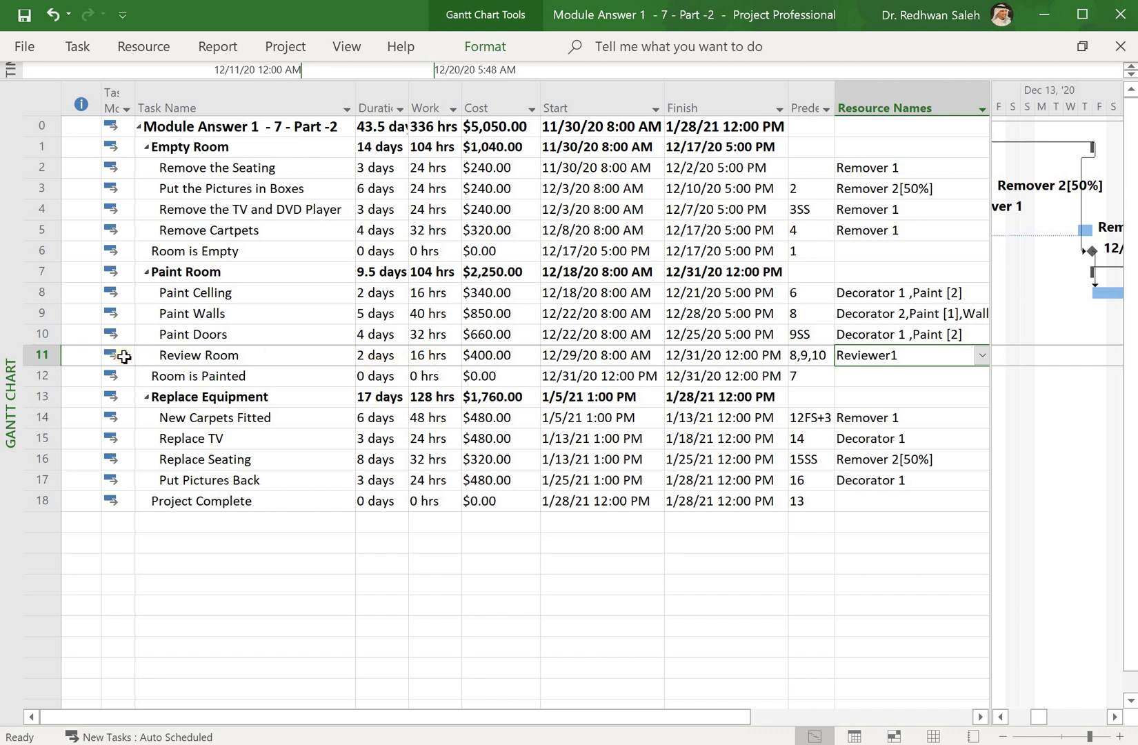
Step: Change the task type of the Review Room task to Fixed Duration
double_click(43, 354)
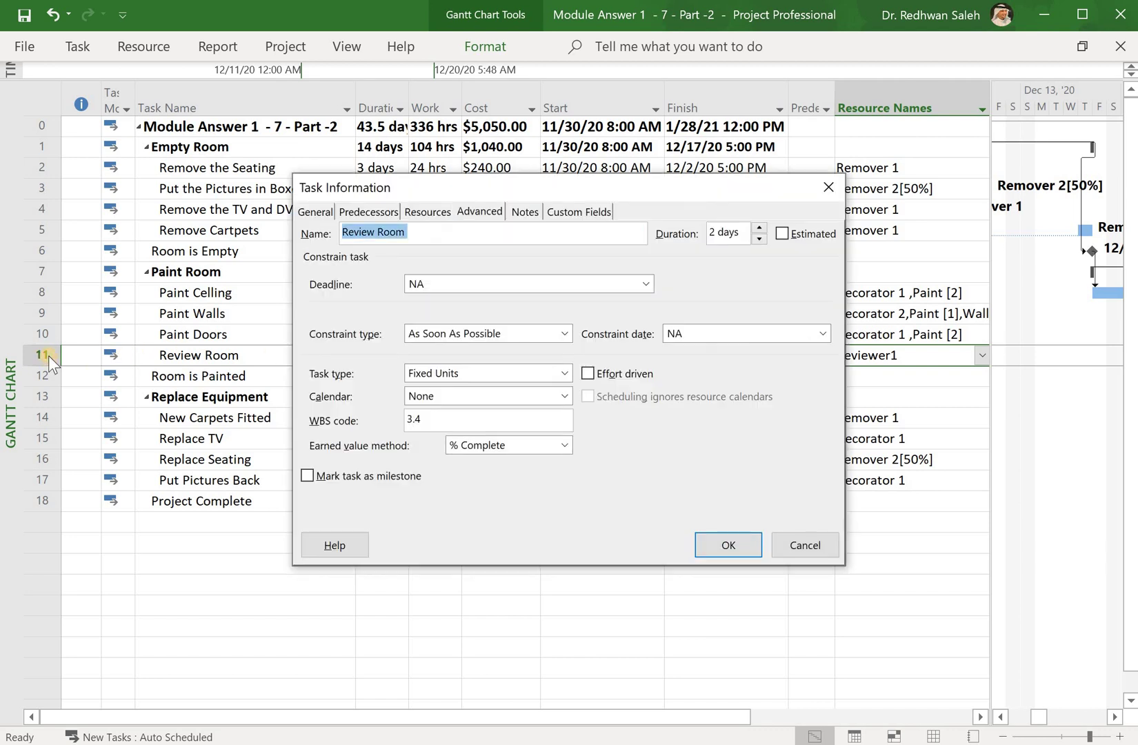
left_click(480, 213)
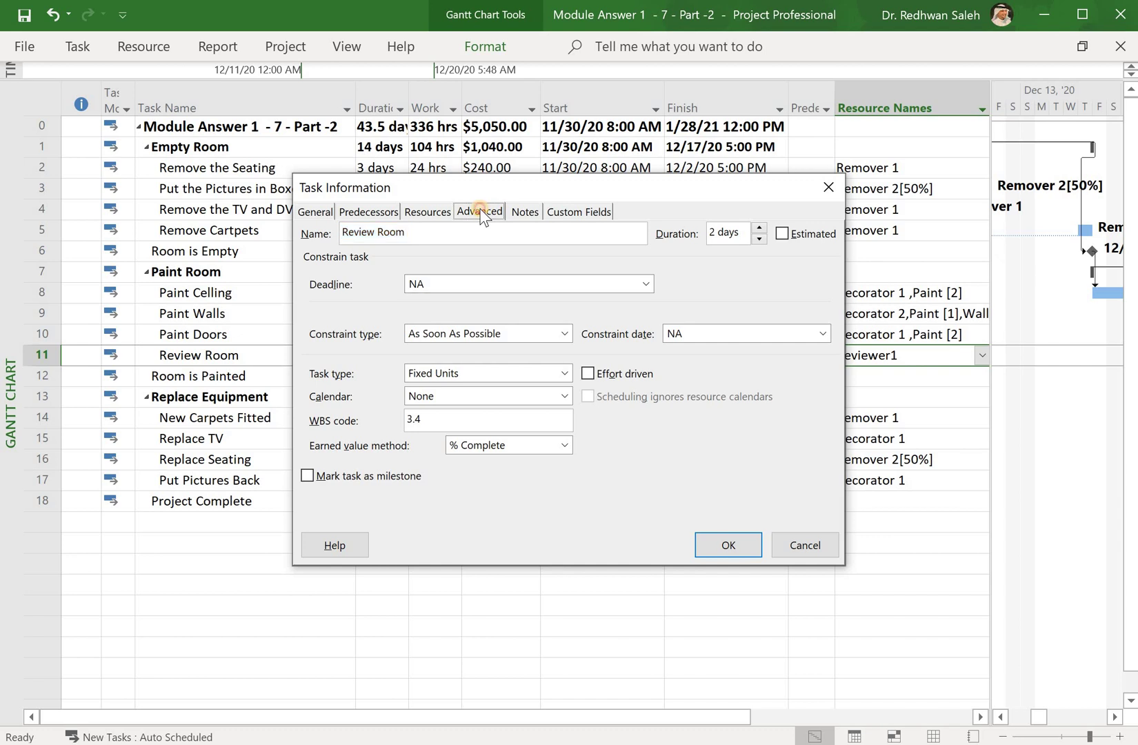
left_click(564, 372)
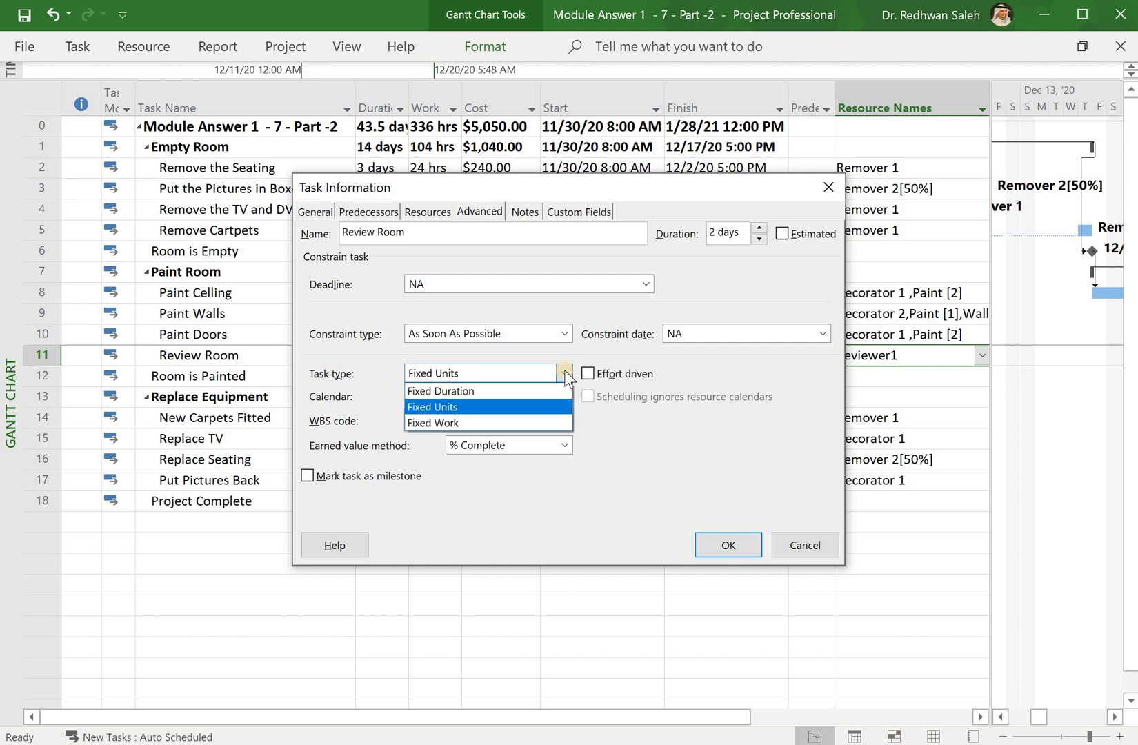
left_click(445, 391)
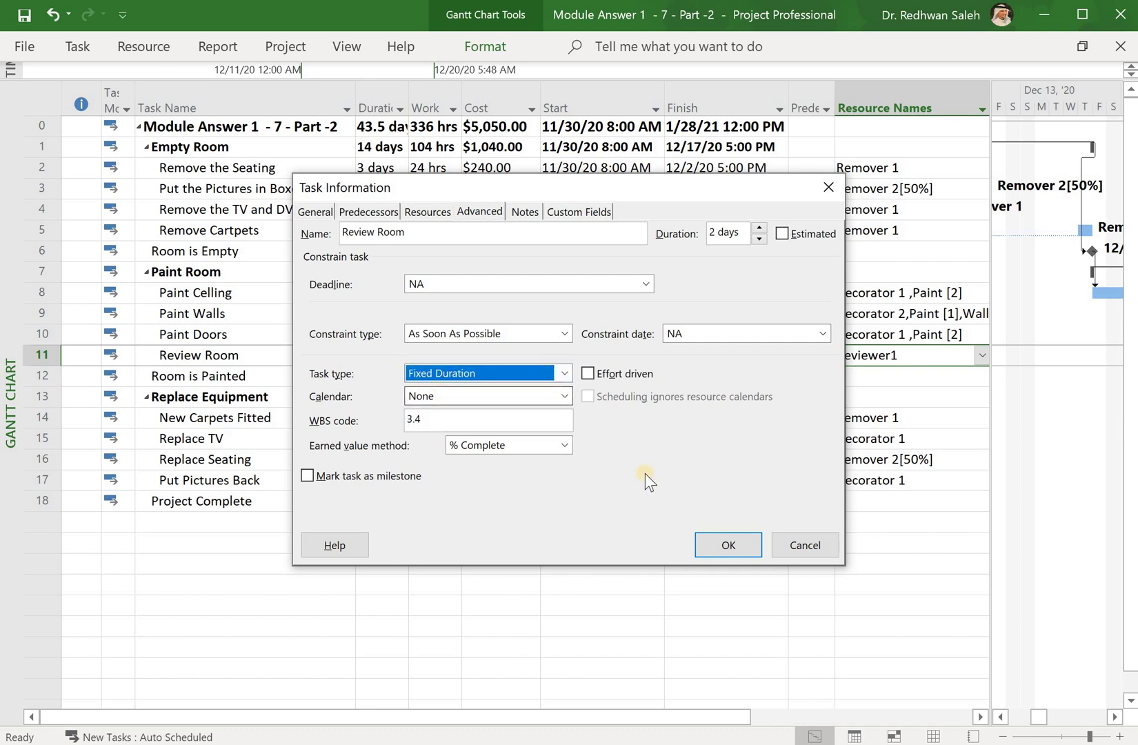
left_click(717, 551)
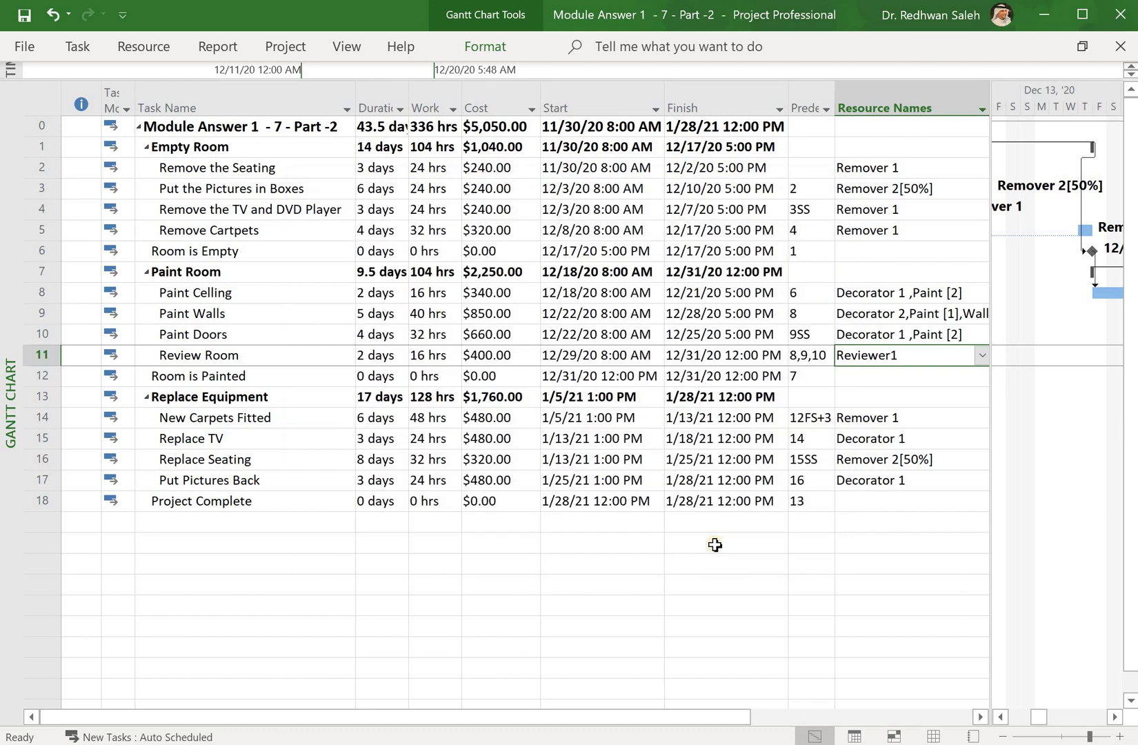